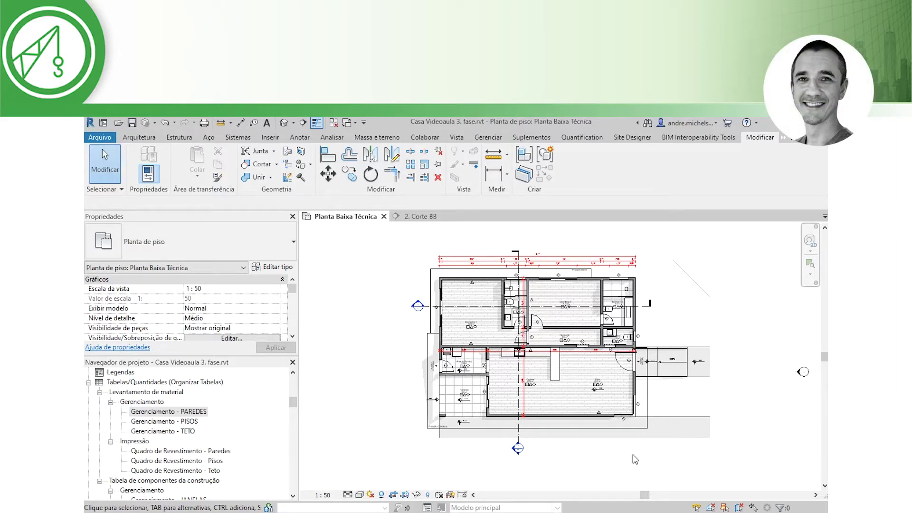
- Examine the Estar and Cozinha rooms in the Planta Baixa Técnica floor plan
scroll(608, 392, up, 8)
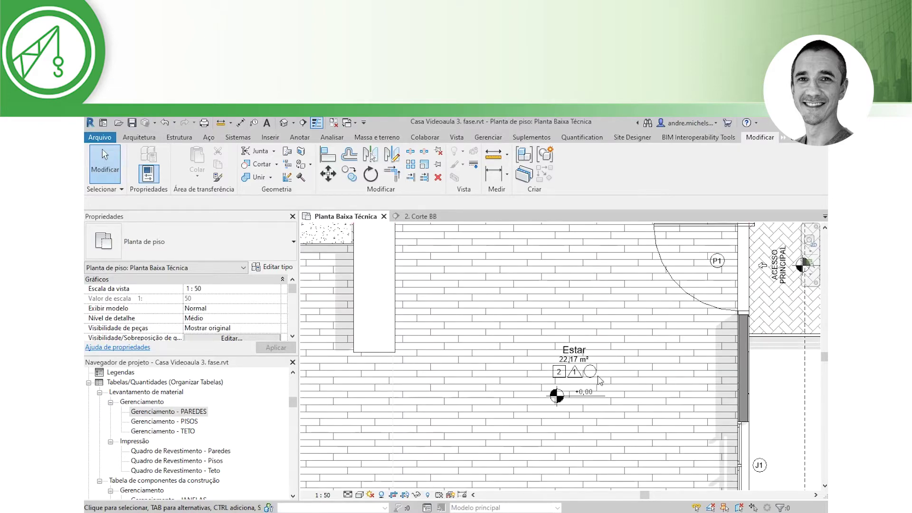
scroll(601, 375, down, 3)
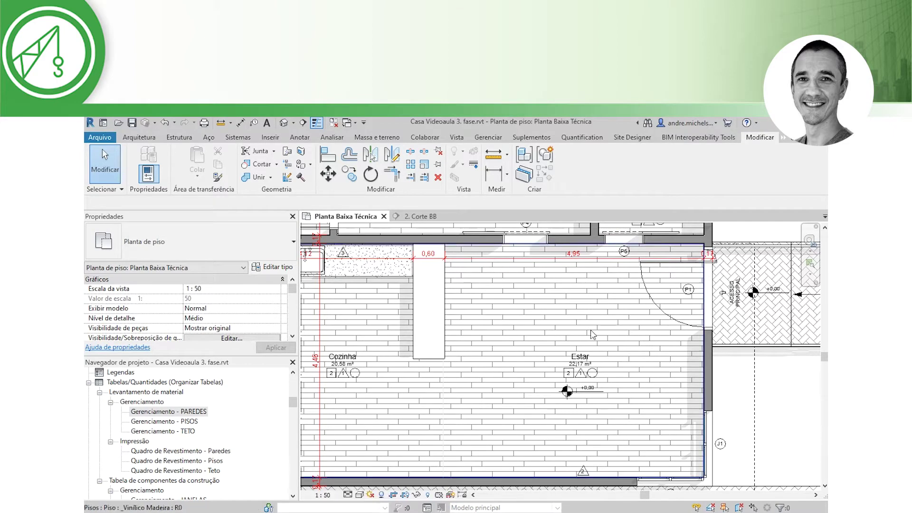
scroll(613, 345, down, 2)
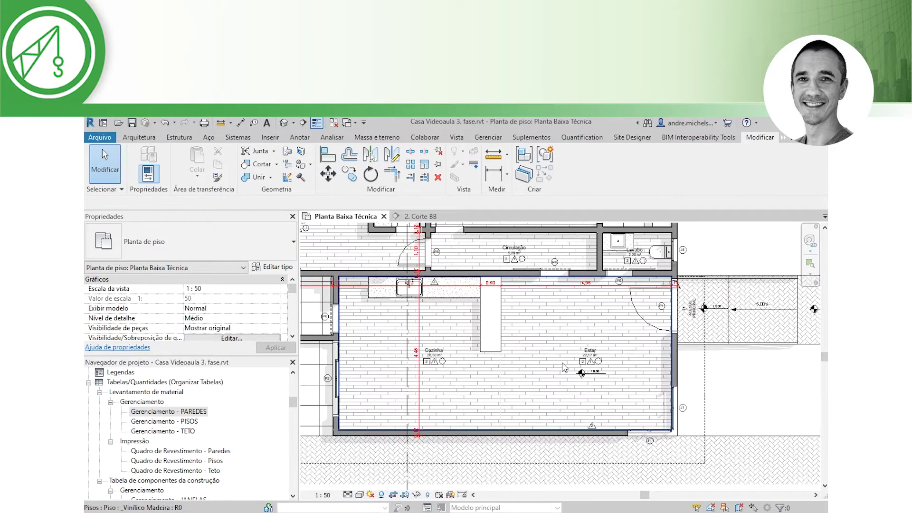
middle_drag(535, 385, 581, 410)
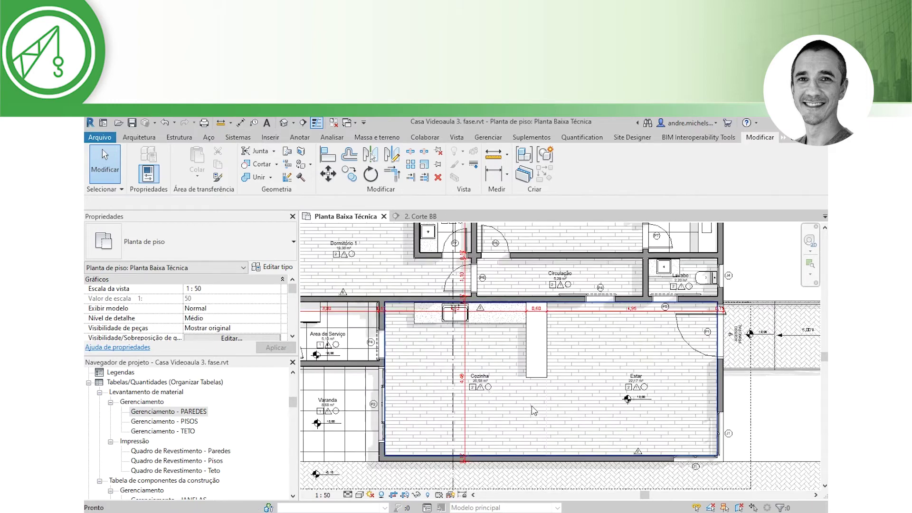
- Open section 2. Corte BB and inspect the properties of the ceiling above the Cozinha
click(419, 216)
scroll(487, 385, up, 3)
scroll(494, 387, down, 1)
mouse_move(498, 389)
middle_down()
mouse_move(532, 382)
mouse_move(499, 380)
middle_up()
scroll(449, 378, up, 4)
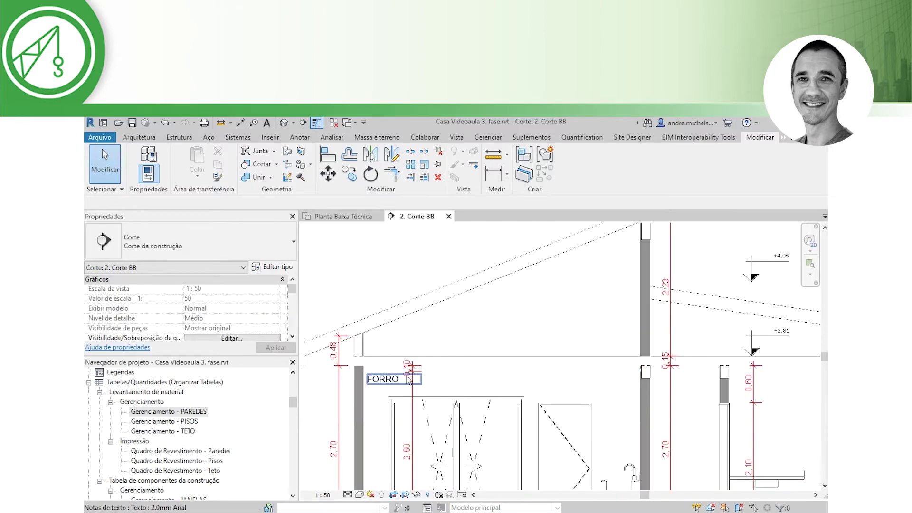
click(447, 378)
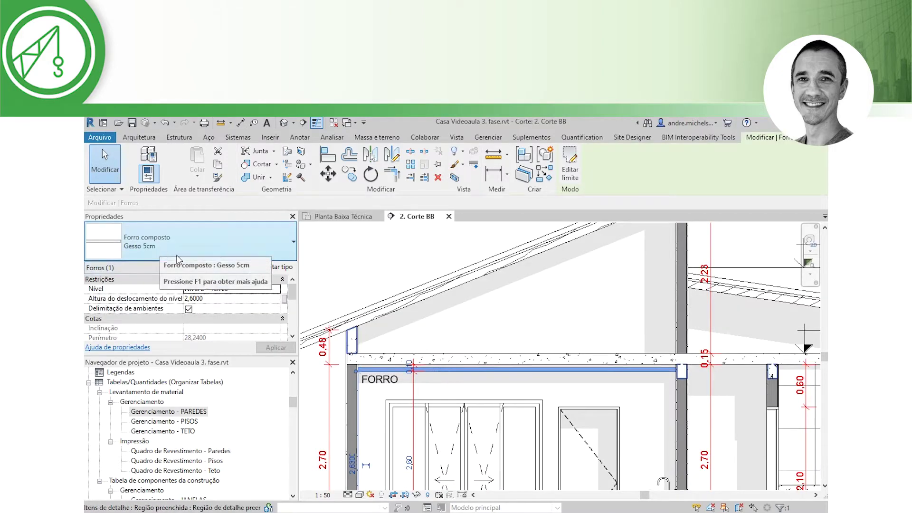
scroll(413, 328, down, 3)
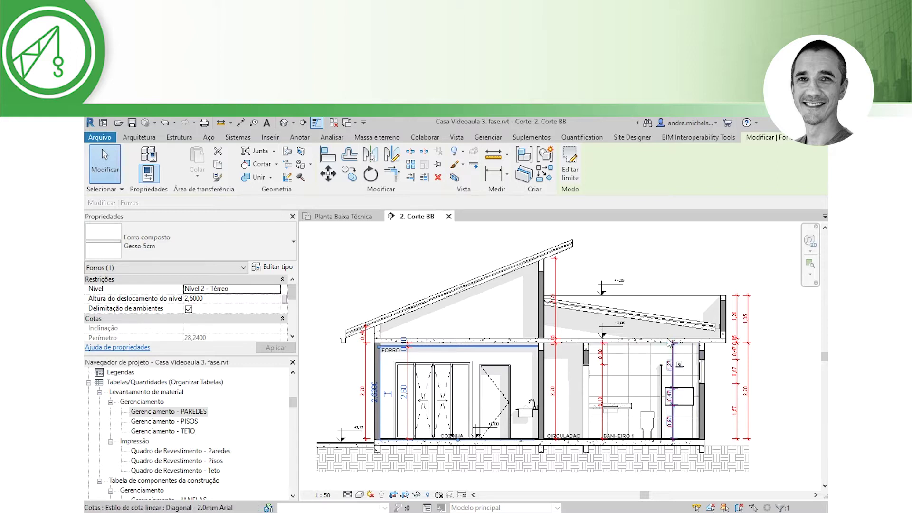
- Return to the Planta Baixa Técnica floor plan, look over the whole house and clear the ceiling selection
click(357, 220)
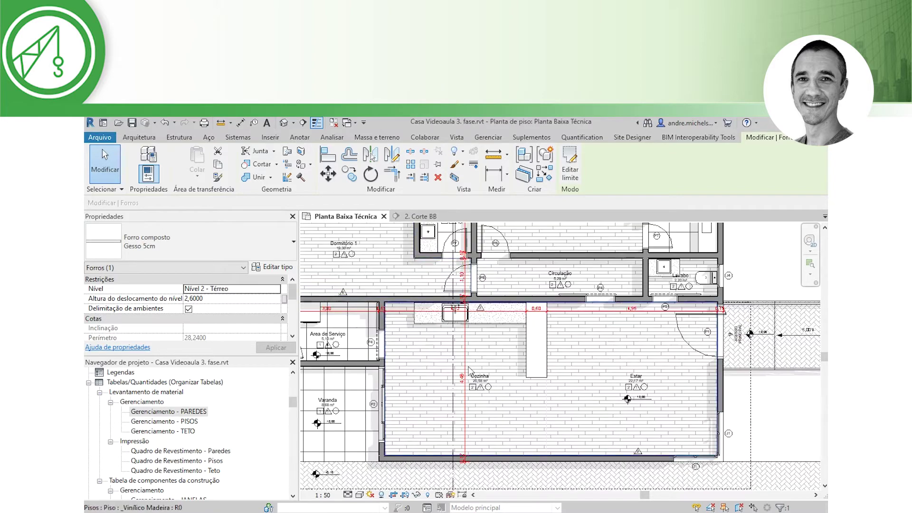
scroll(584, 394, down, 2)
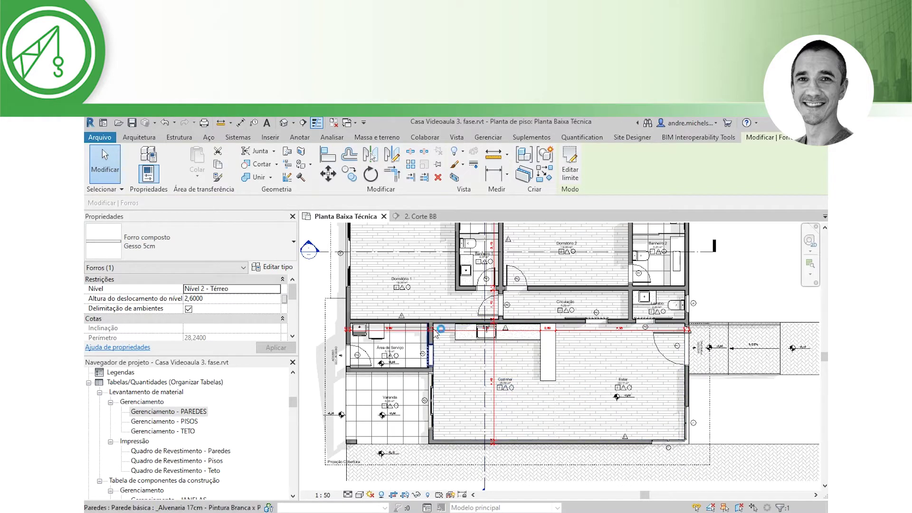
scroll(623, 364, down, 3)
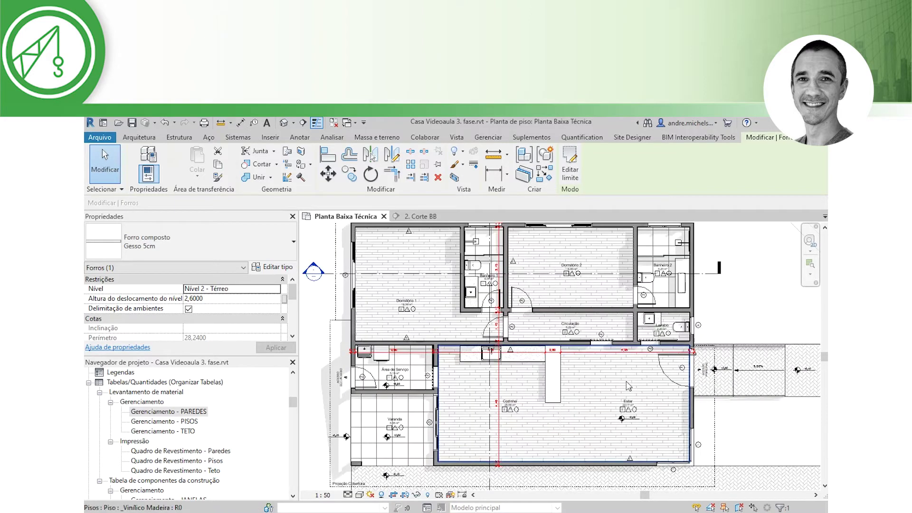
scroll(589, 380, down, 1)
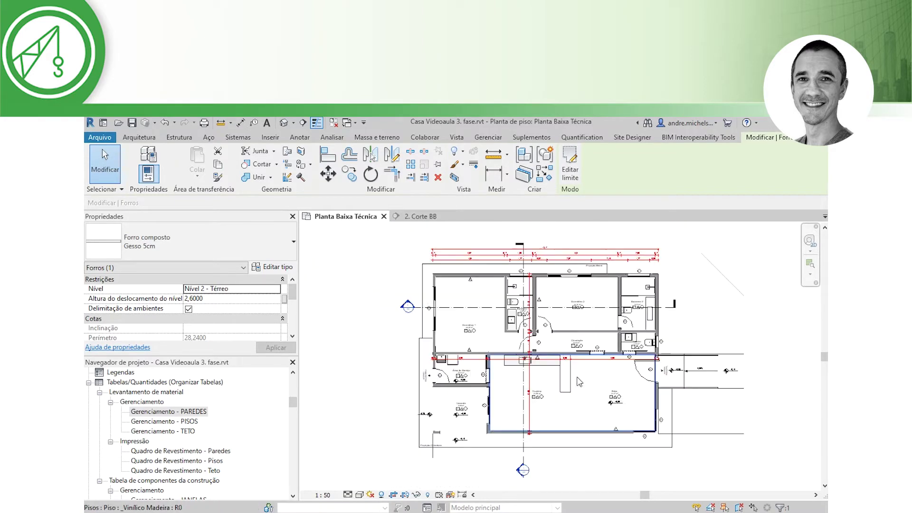
click(323, 374)
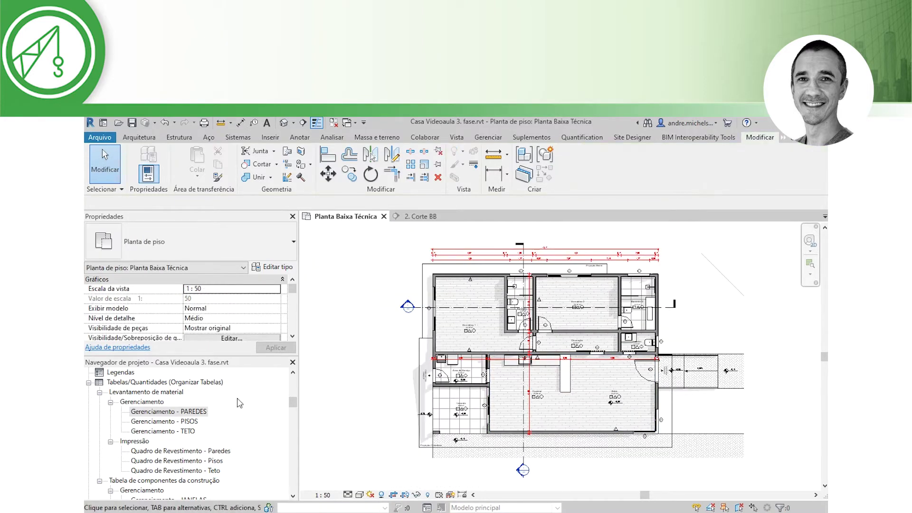
- Collapse the schedules and floor plans in the project browser and open the Nível 2 - Térreo reflected ceiling plan
click(88, 382)
scroll(152, 418, up, 1)
scroll(151, 419, up, 10)
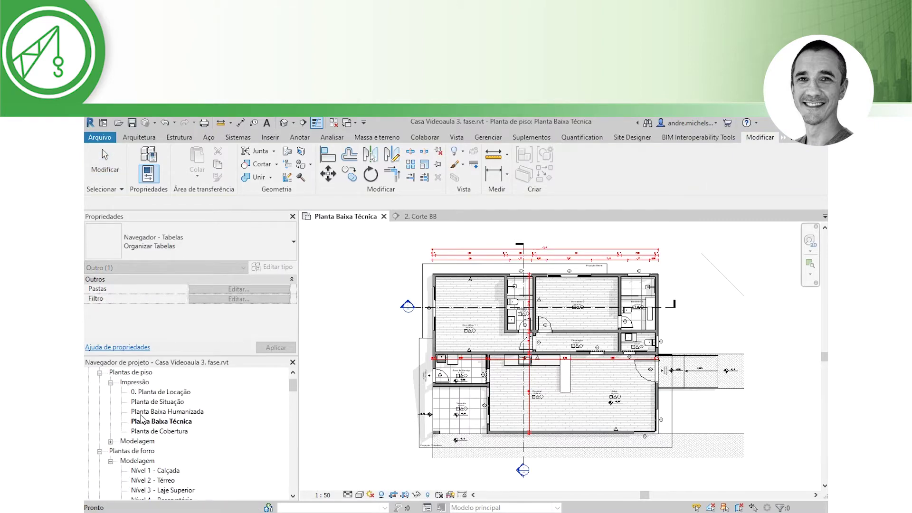
click(100, 374)
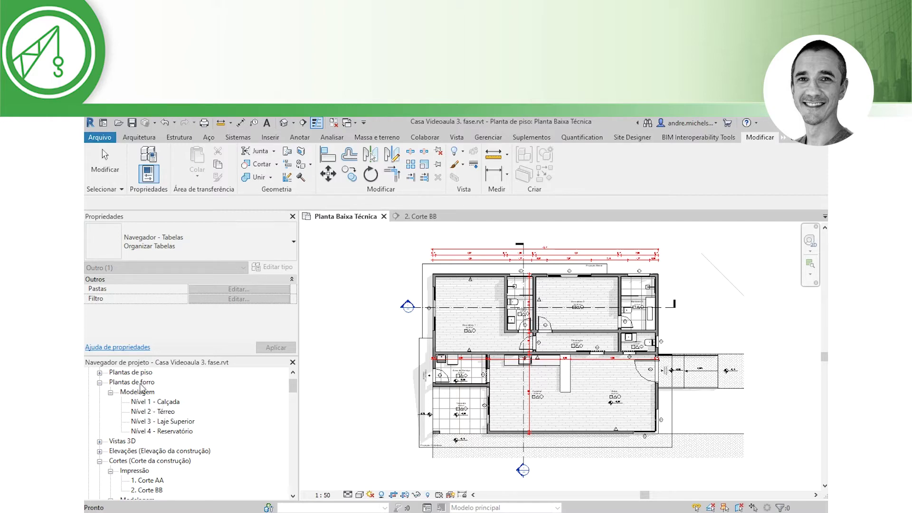
click(163, 417)
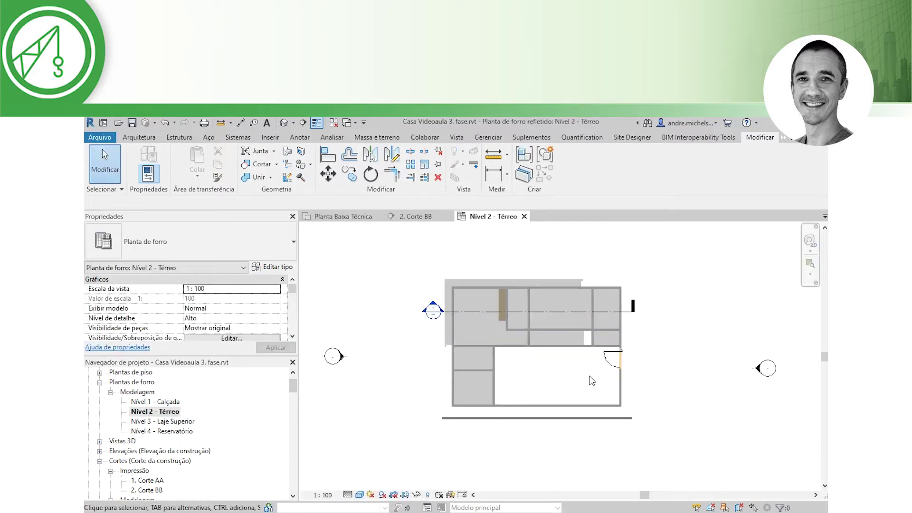
scroll(566, 380, up, 2)
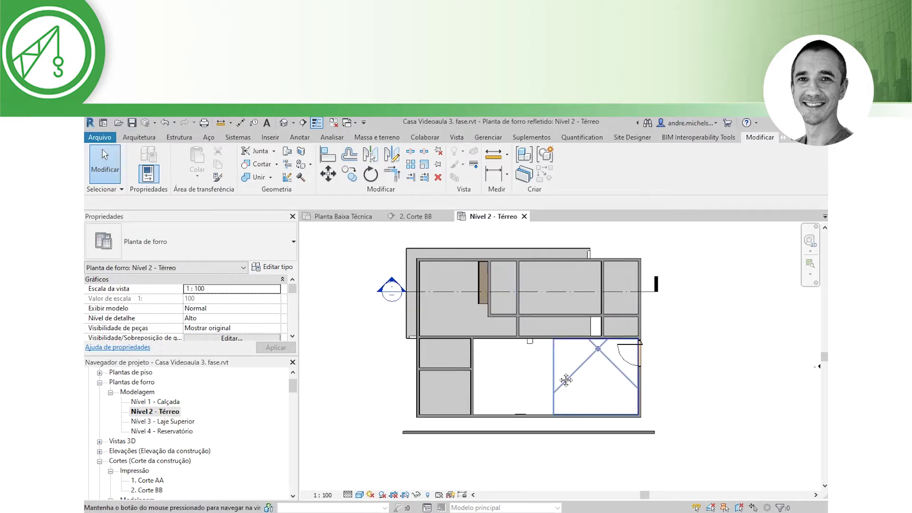
middle_drag(566, 380, 543, 409)
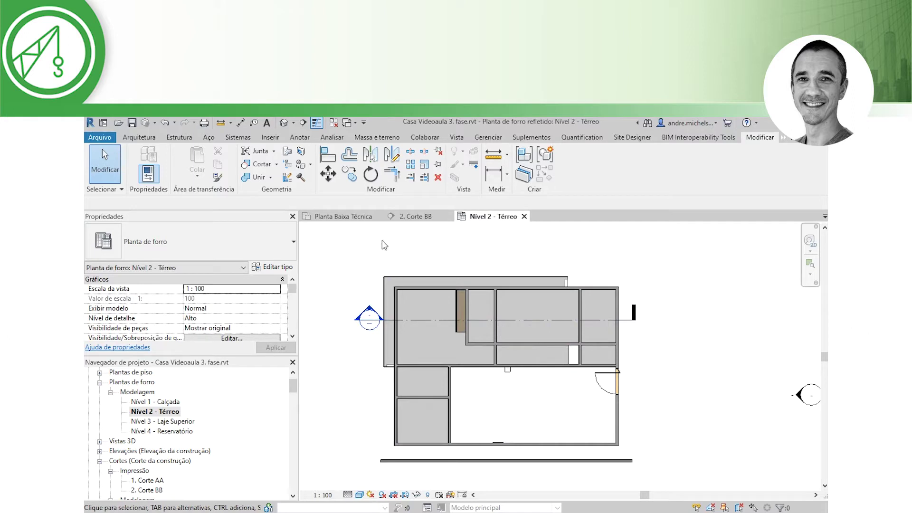
- Start an automatic ceiling and choose the compound ceiling type Gesso 5cm
click(140, 137)
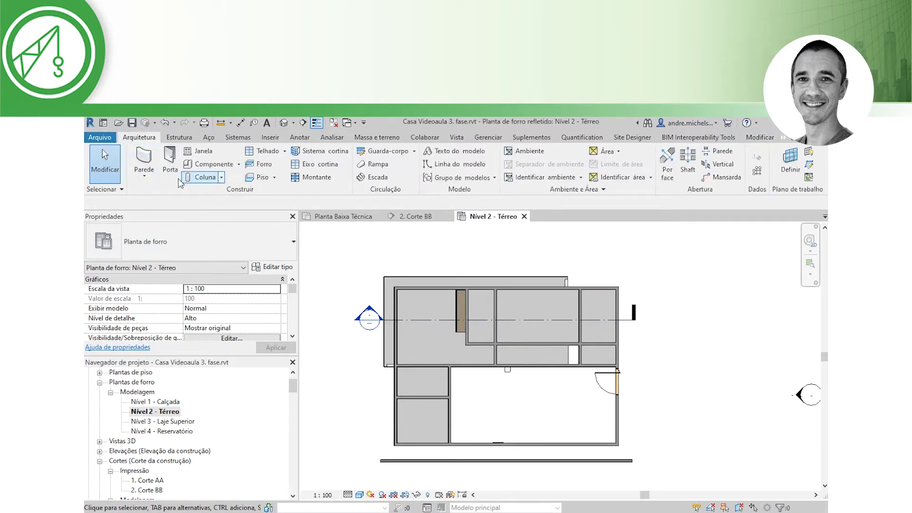
click(262, 167)
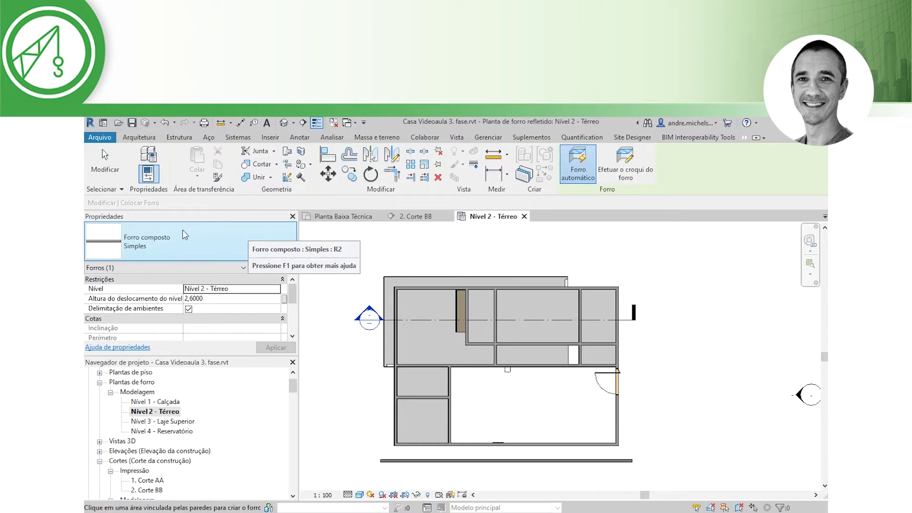
click(205, 257)
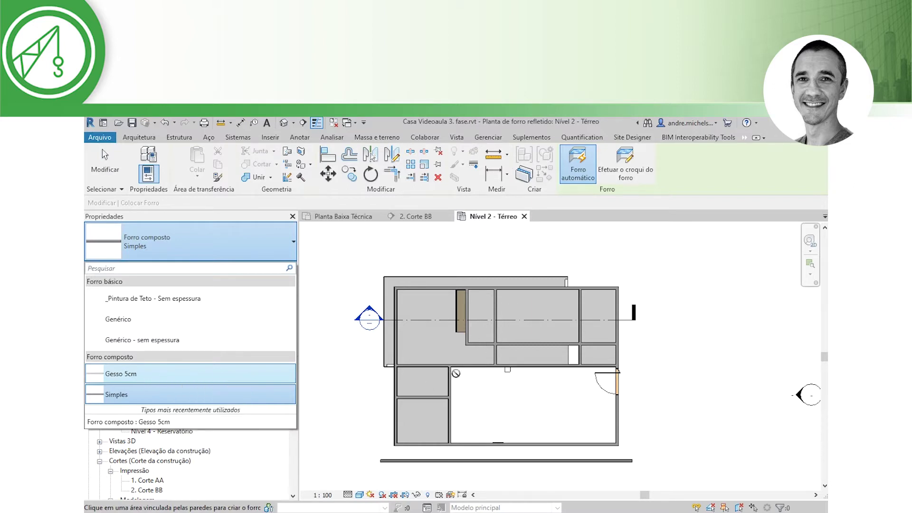
click(164, 379)
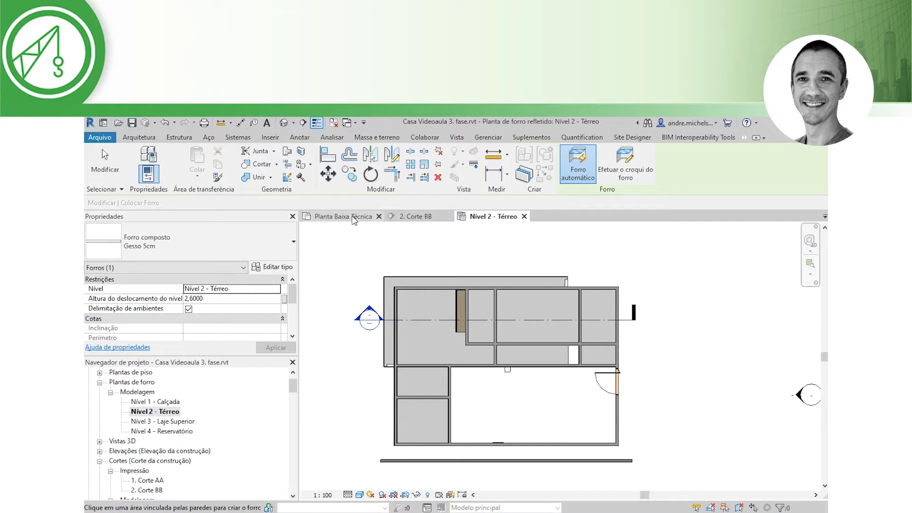
- Switch to section 2. Corte BB, dismiss the save reminder and the view selection dialog, and leave the ceiling command
click(406, 217)
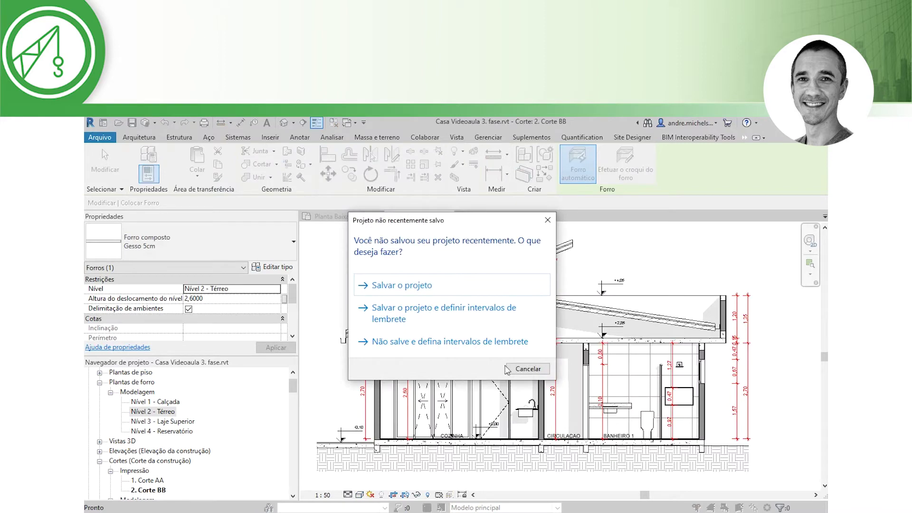
click(547, 220)
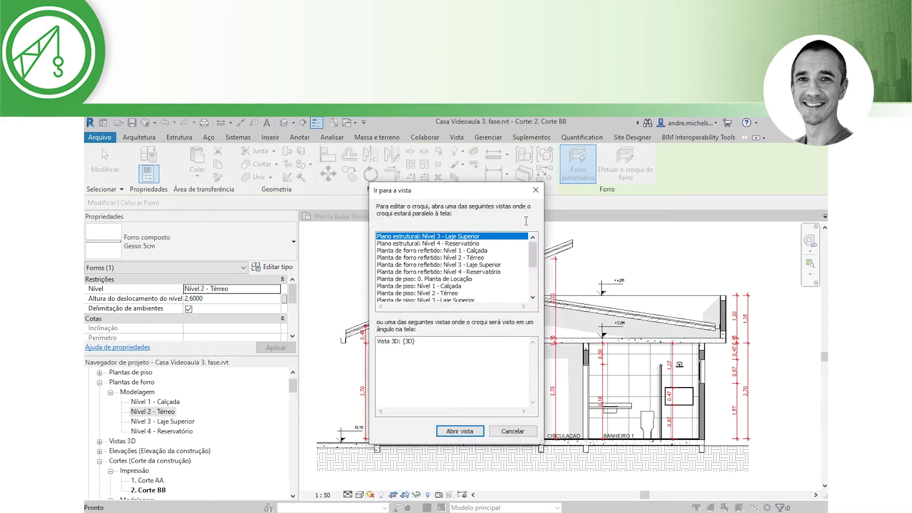
click(535, 190)
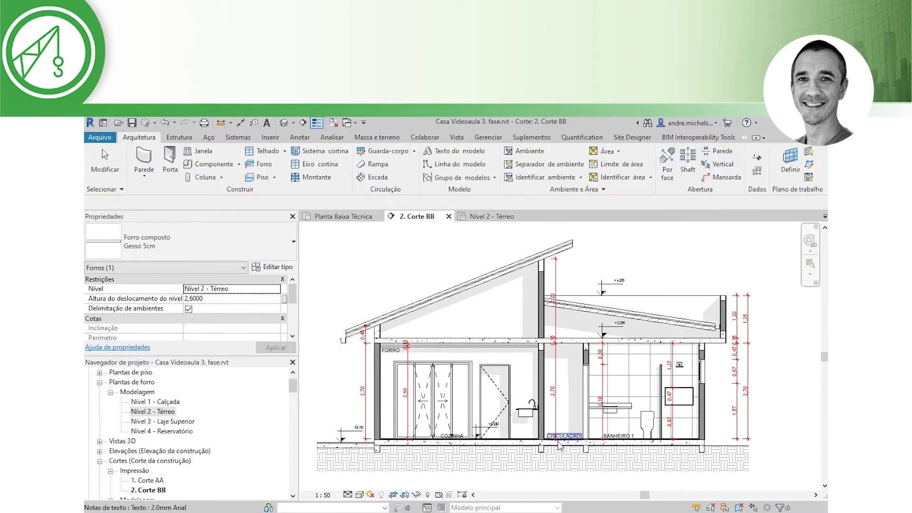
key(Escape)
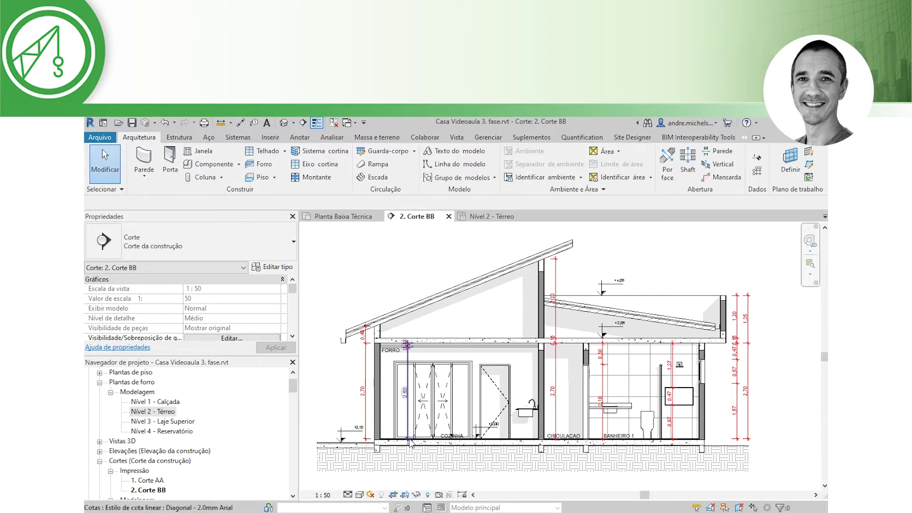
- Examine the floor-to-ceiling dimension in the Cozinha and the neighbouring rooms in the section
scroll(409, 444, up, 5)
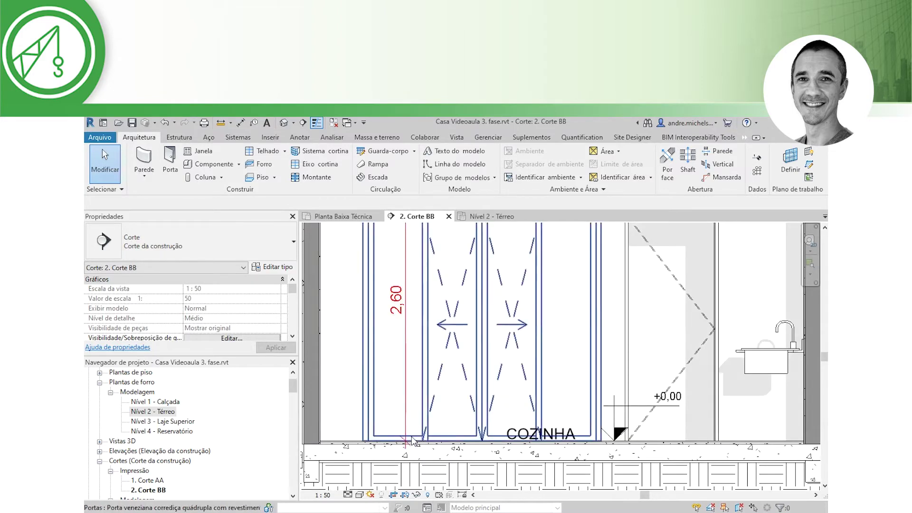
scroll(410, 442, down, 2)
scroll(410, 313, up, 2)
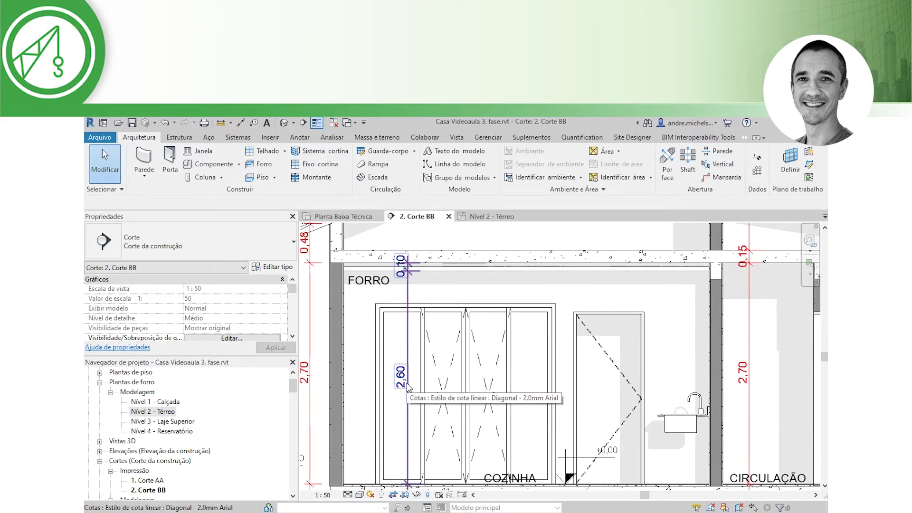
click(480, 387)
scroll(487, 384, down, 4)
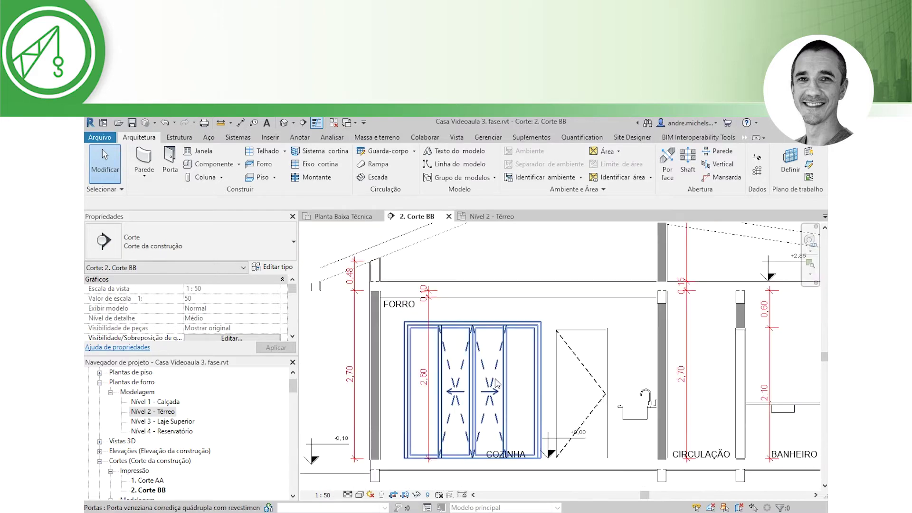
scroll(518, 382, down, 1)
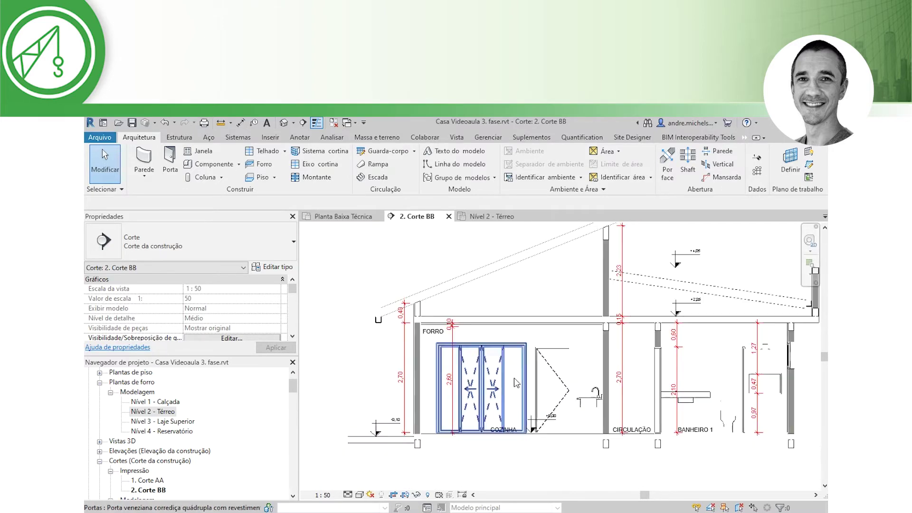
middle_drag(716, 378, 632, 371)
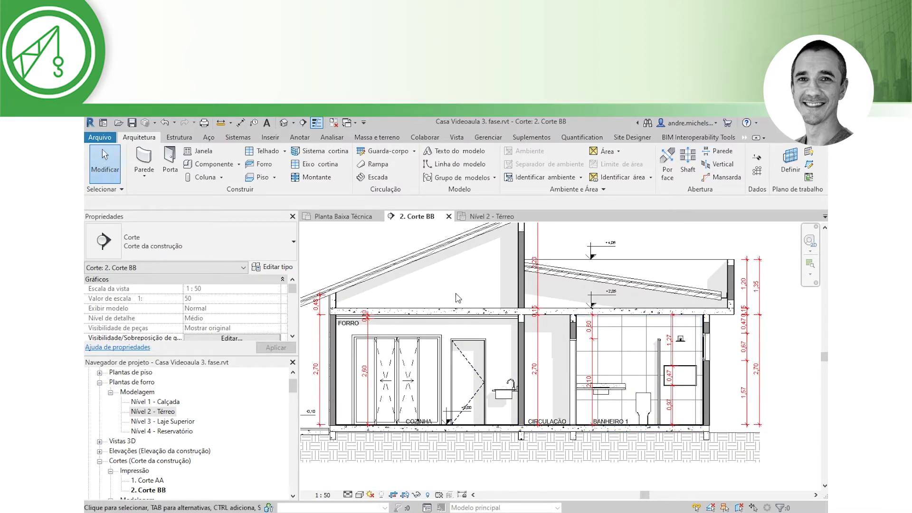
- Restart the ceiling command in the Nível 2 - Térreo ceiling plan and set the ceiling's height offset from level to 2,4
click(483, 219)
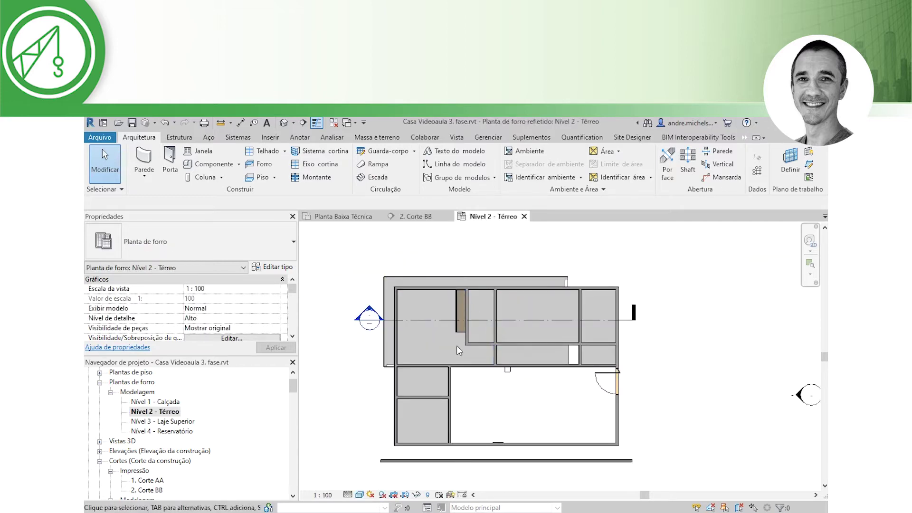
click(262, 166)
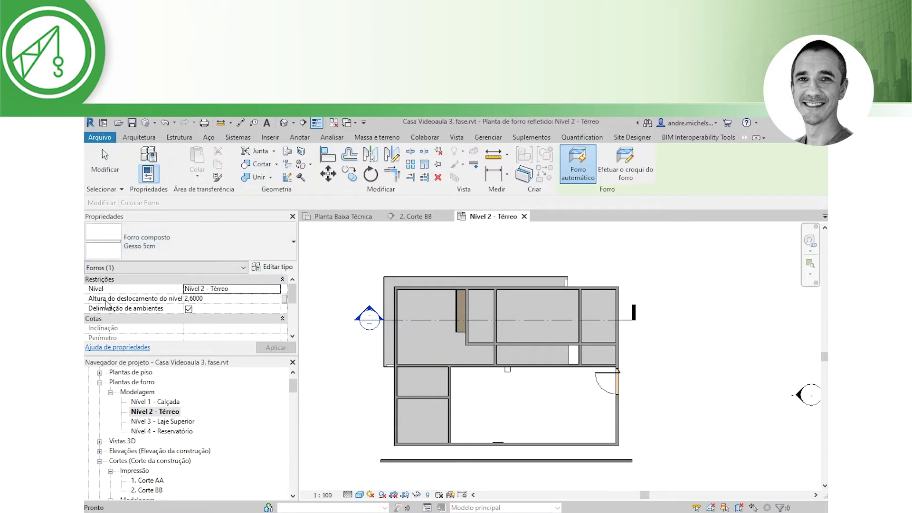
click(203, 298)
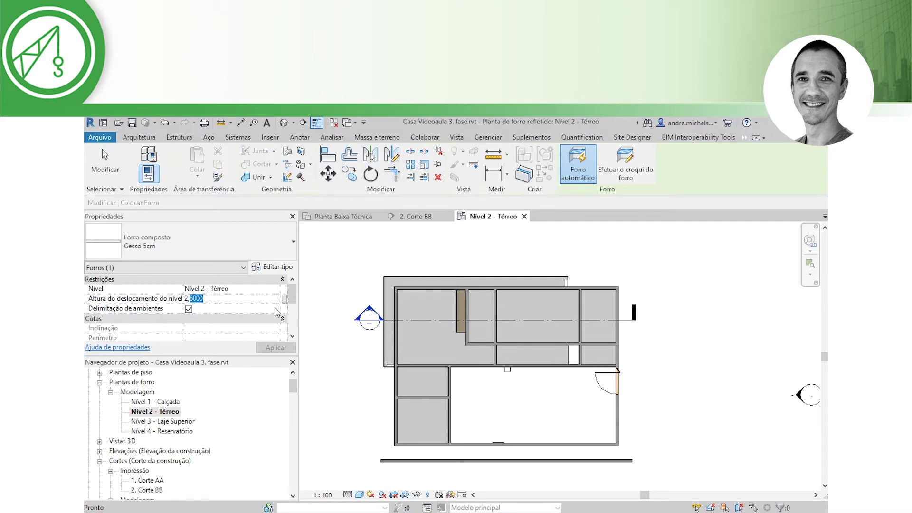
text(4)
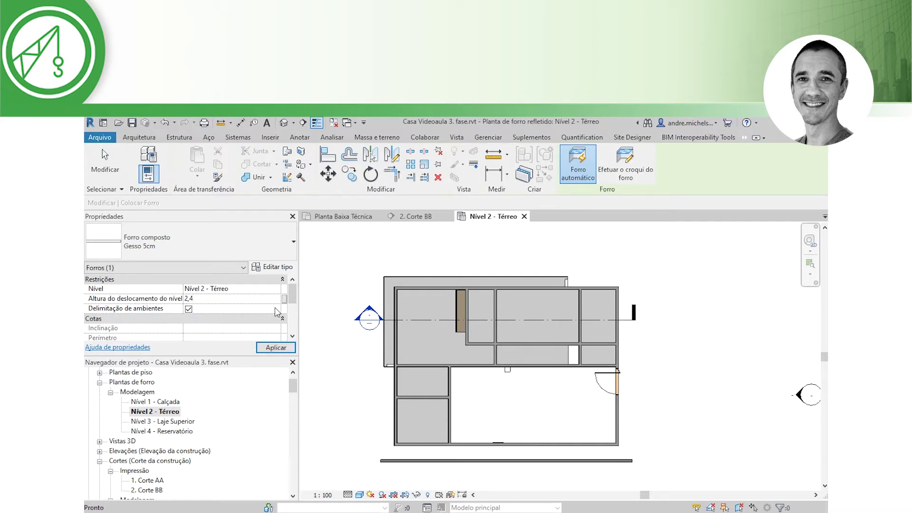
click(276, 347)
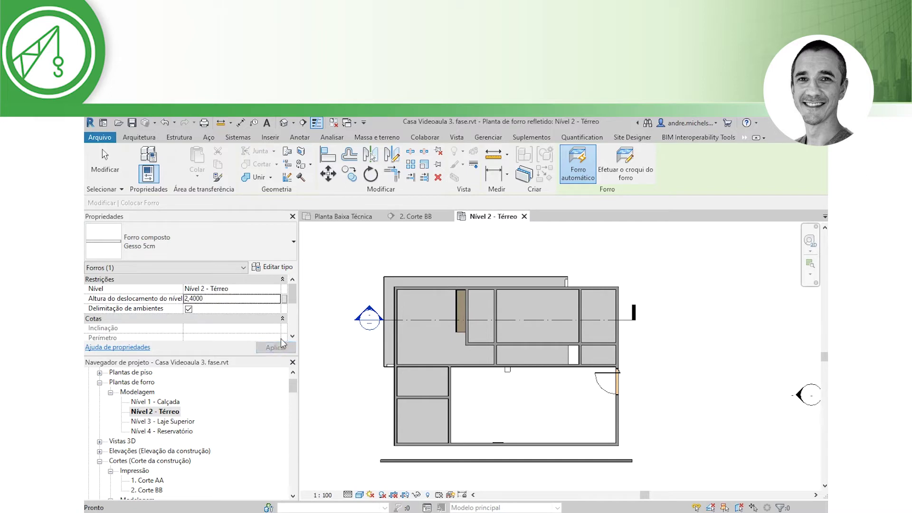
- Place Gesso 5cm ceilings in the narrow room beside the brown element and the two rooms along the house's east wall
click(481, 309)
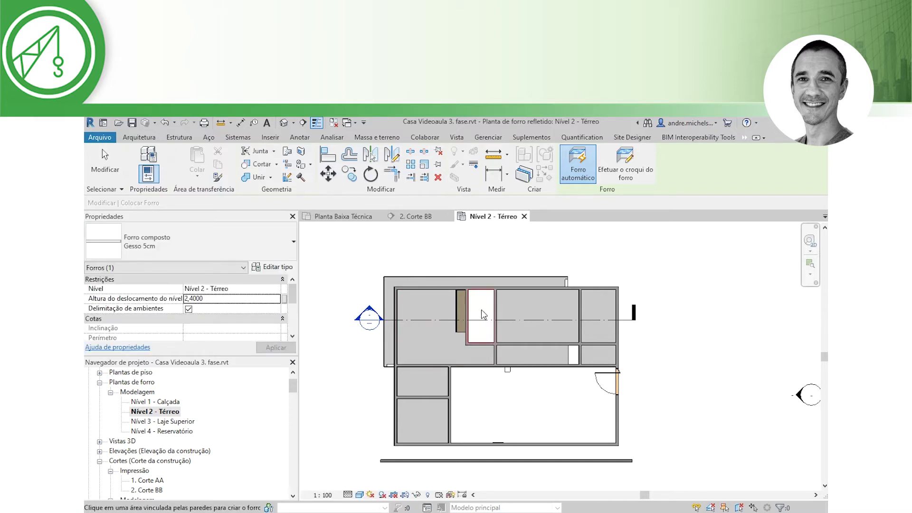
click(595, 313)
click(598, 353)
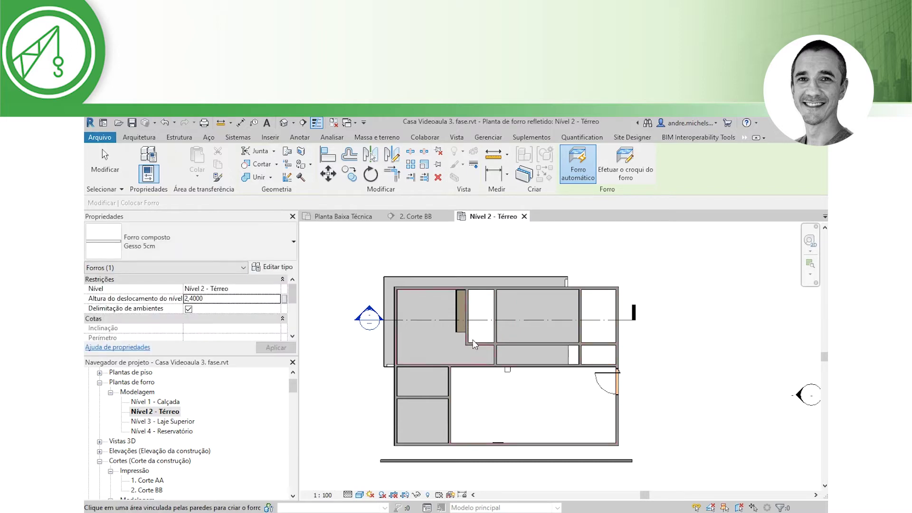
- Switch to section 2. Corte BB, dismiss the view selection dialog, and examine the ceiling in Banheiro 1
click(424, 218)
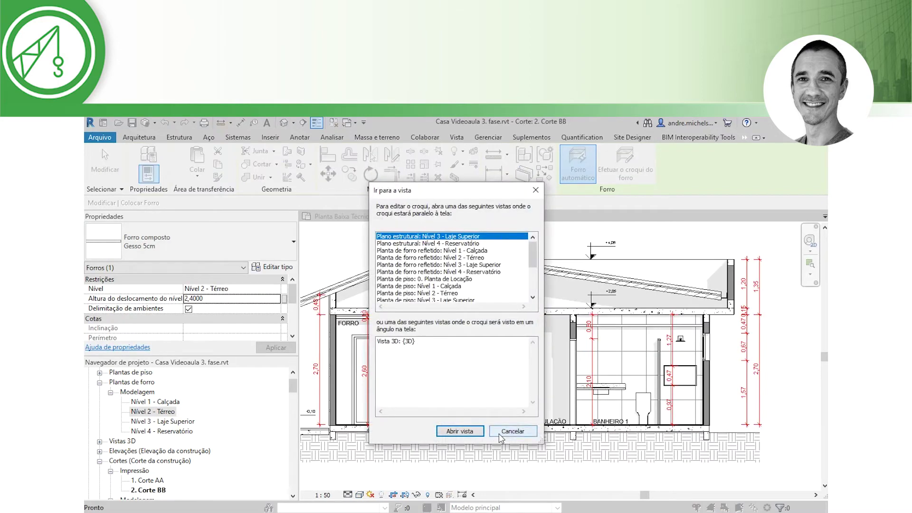
click(536, 190)
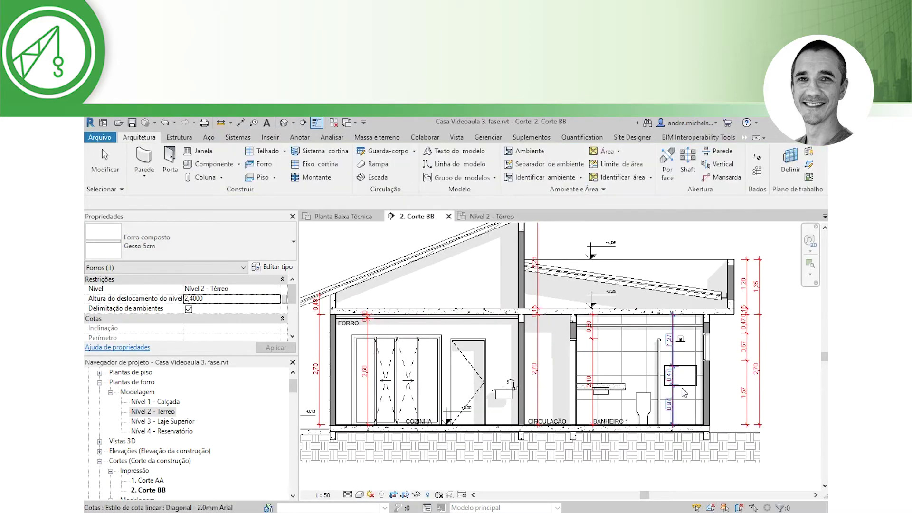
scroll(694, 384, up, 1)
scroll(694, 384, up, 1)
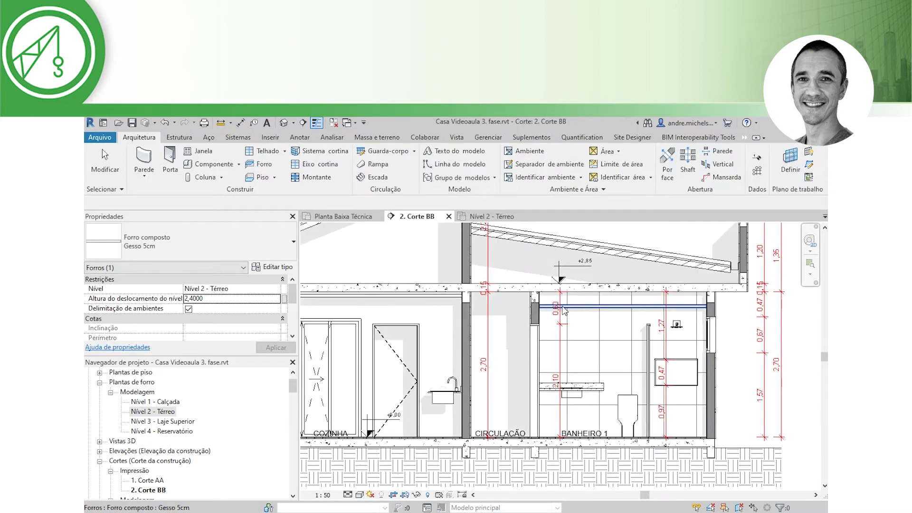
key(Escape)
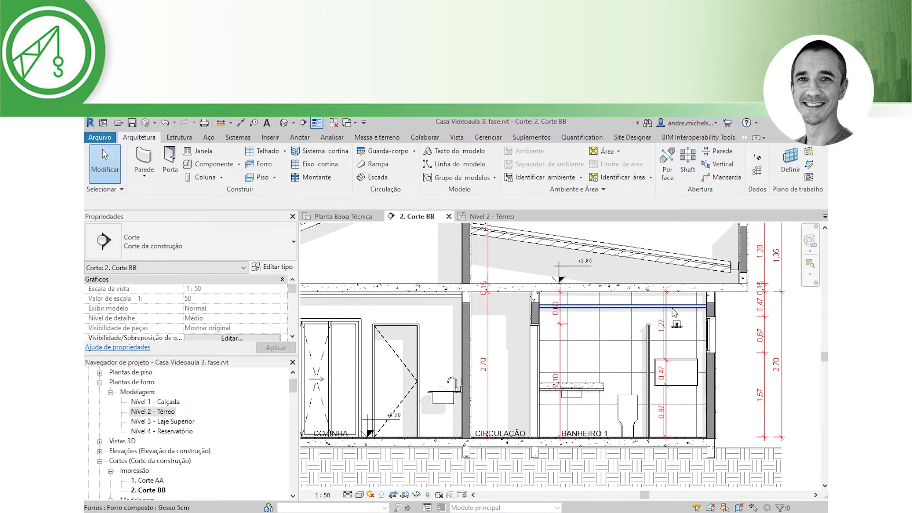
scroll(675, 312, up, 2)
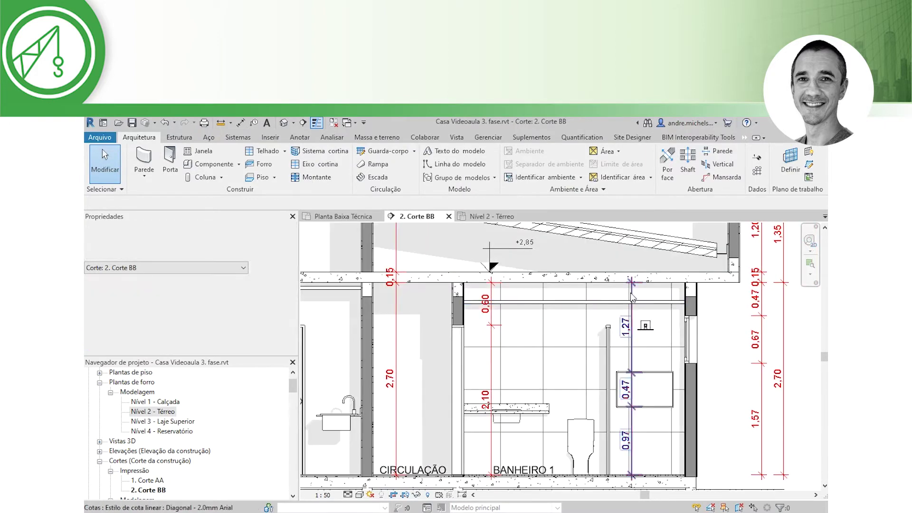
click(633, 317)
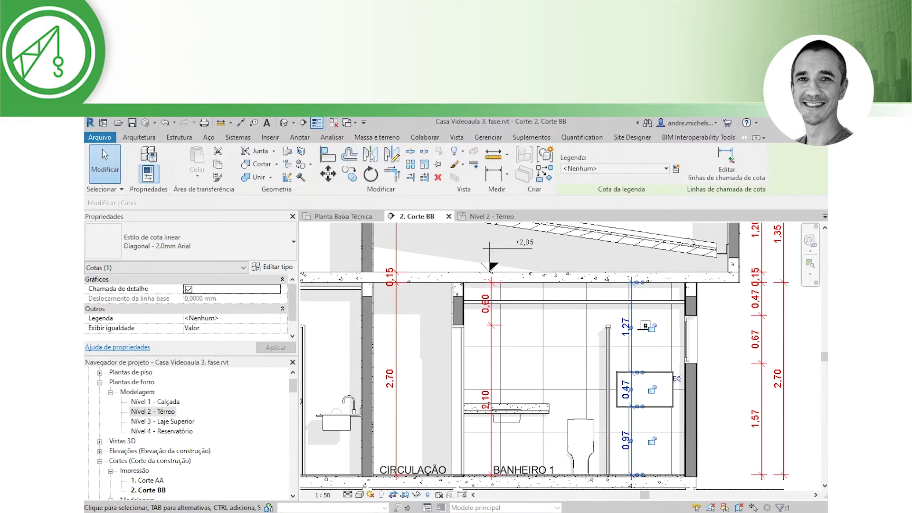
click(647, 306)
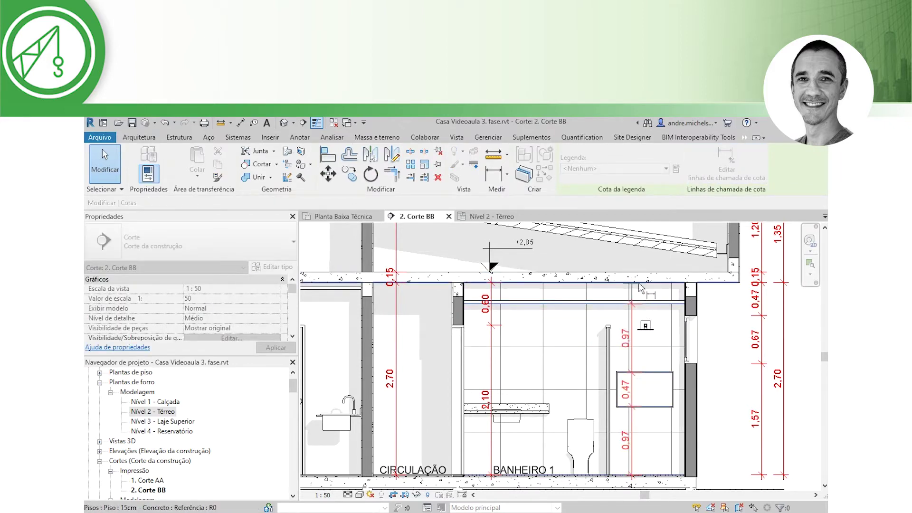
click(640, 284)
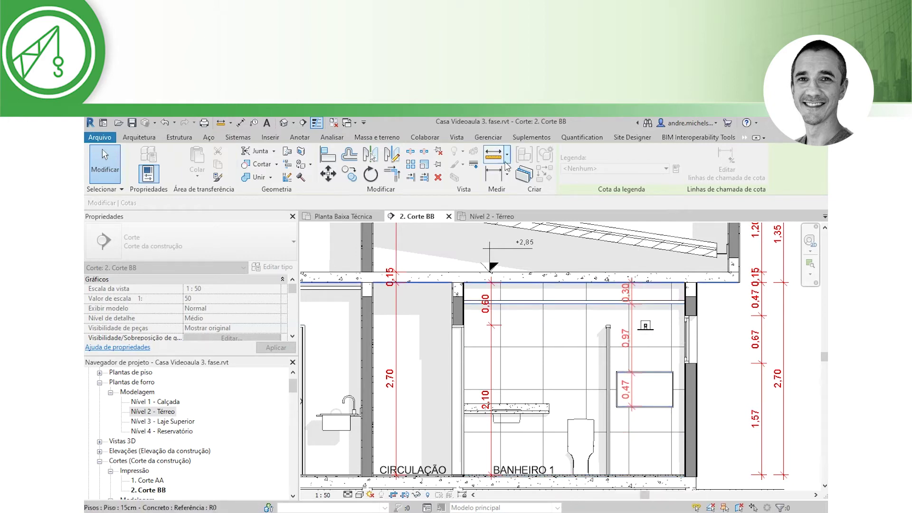
key(Escape)
key(Escape)
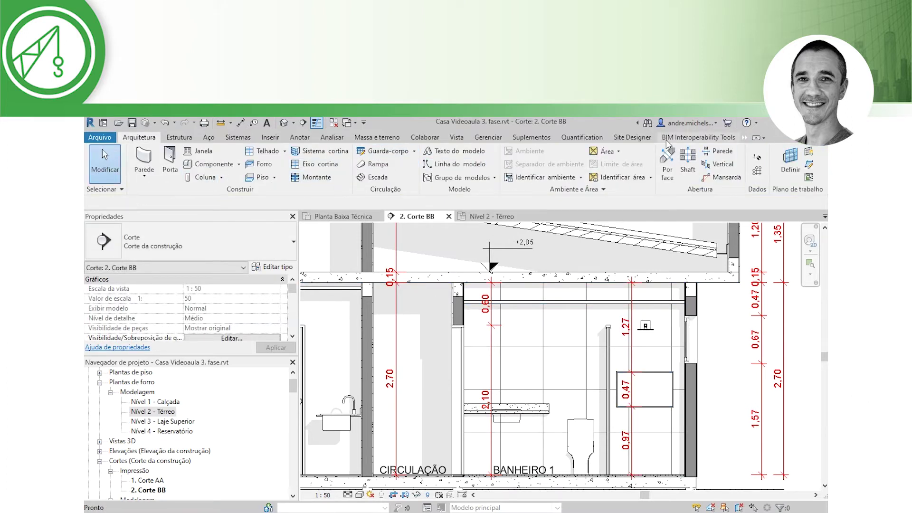
- Add an aligned dimension string in Banheiro 1 from the floor to the gypsum ceiling and up to the concrete slab's underside
click(744, 138)
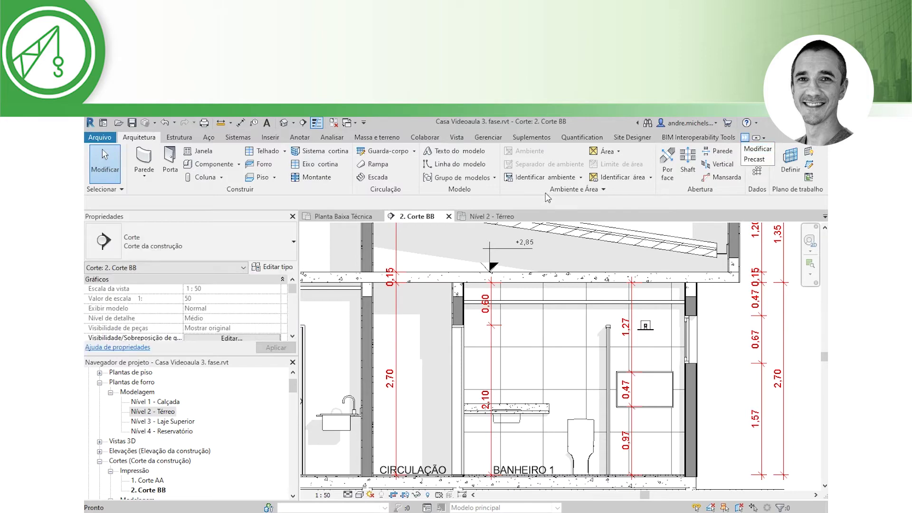
key(i)
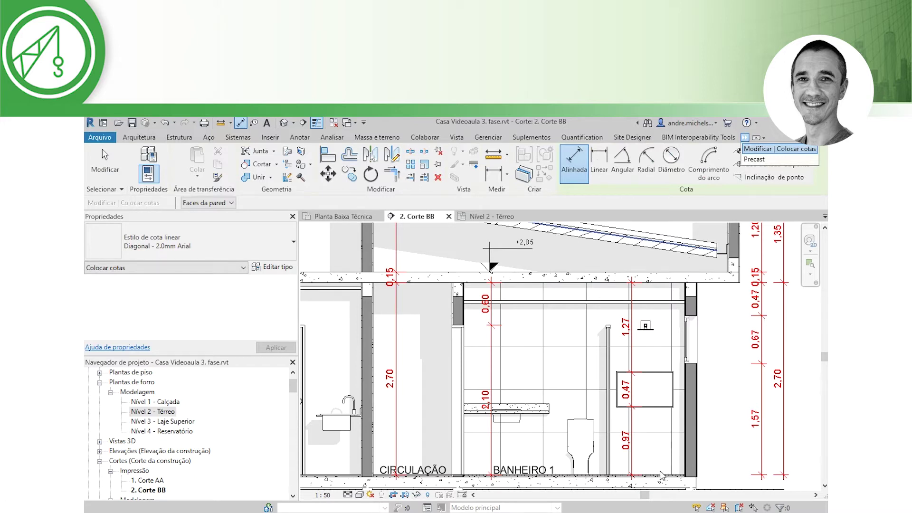
click(668, 351)
click(668, 308)
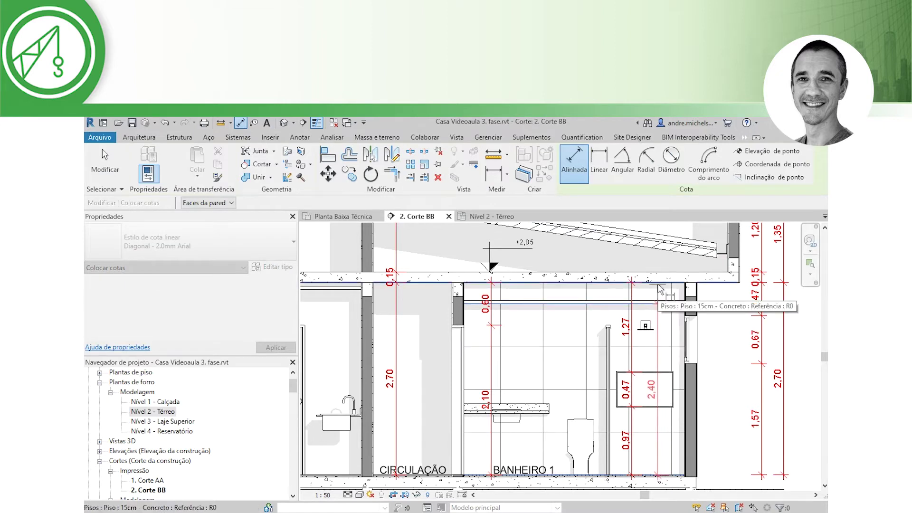
click(660, 288)
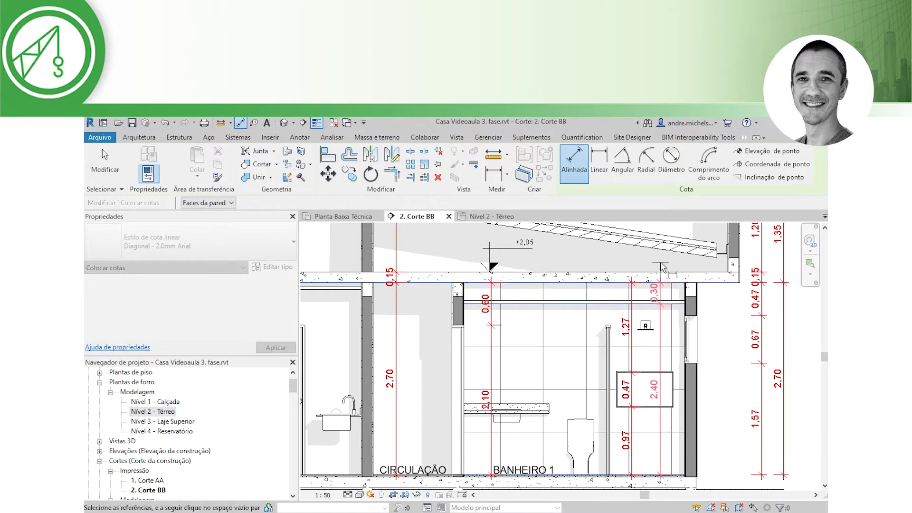
click(662, 269)
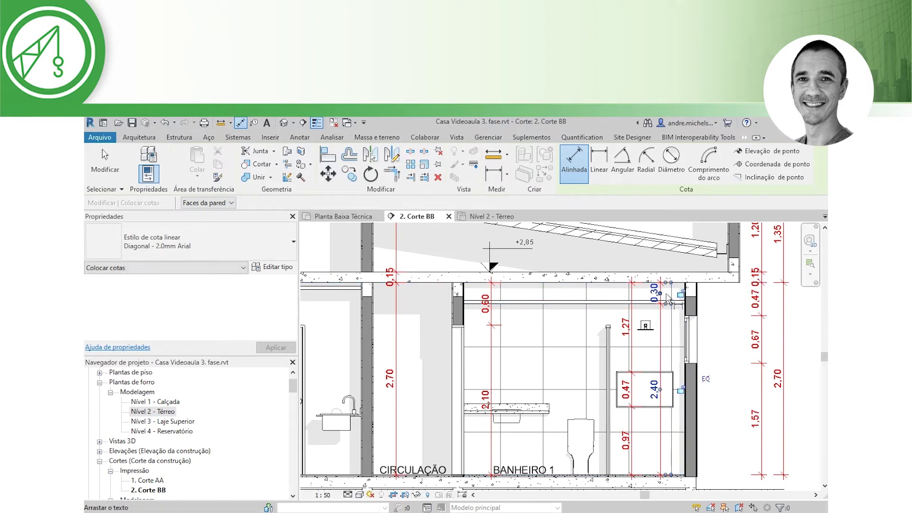
scroll(658, 299, up, 2)
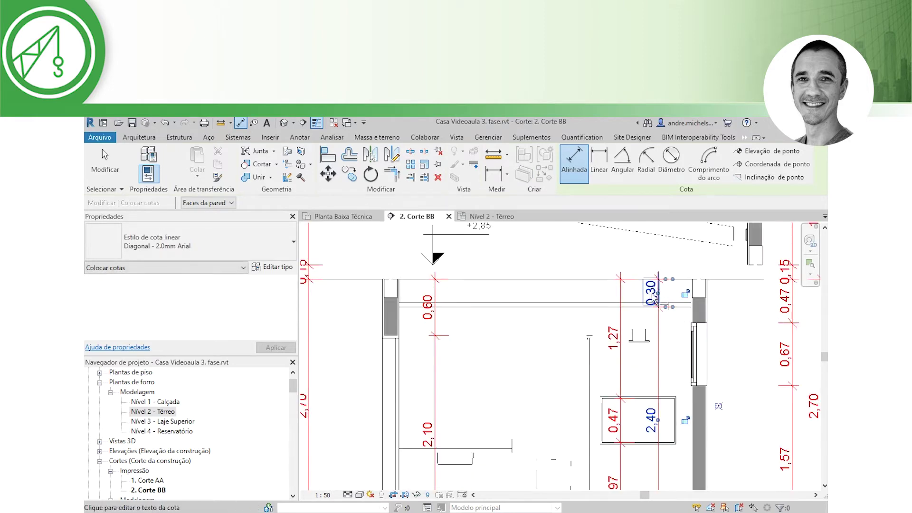
scroll(654, 311, down, 3)
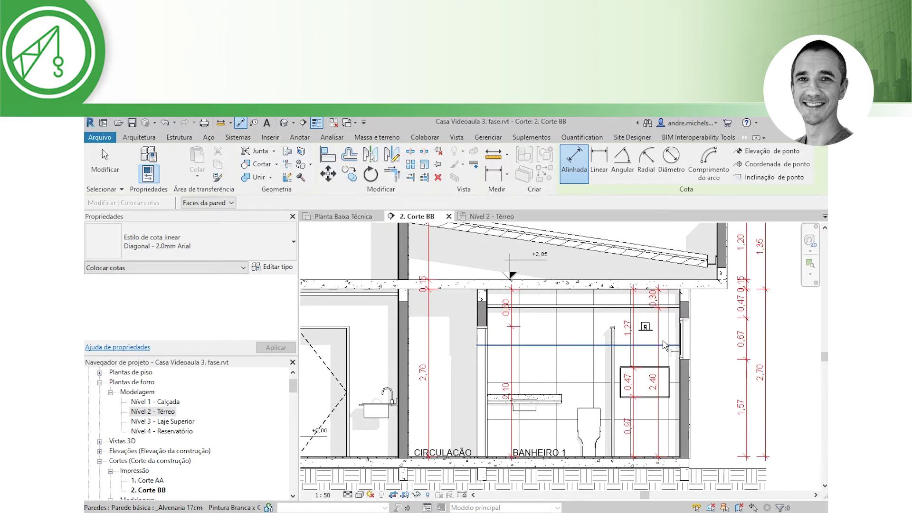
key(Escape)
key(Escape)
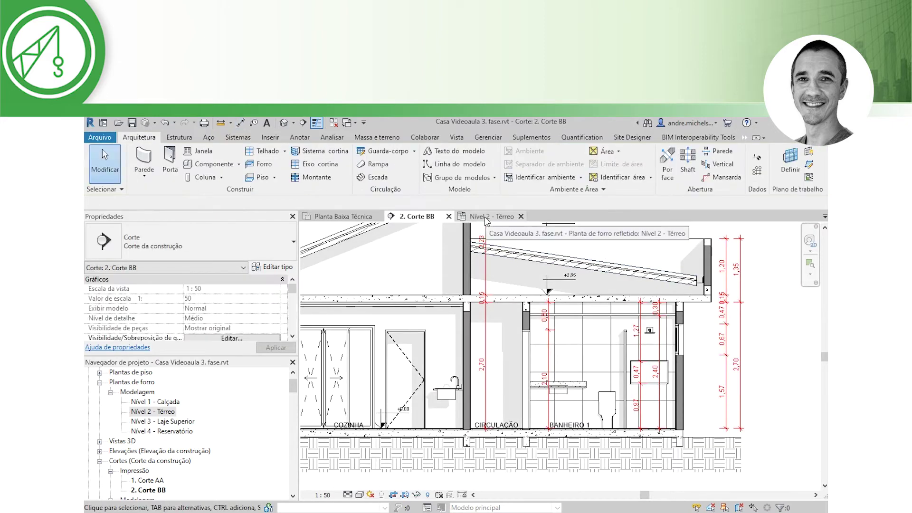
- Start an automatic ceiling in the Nível 2 - Térreo ceiling plan and choose the basic ceiling type _Pintura de Teto - Sem espessura
click(492, 216)
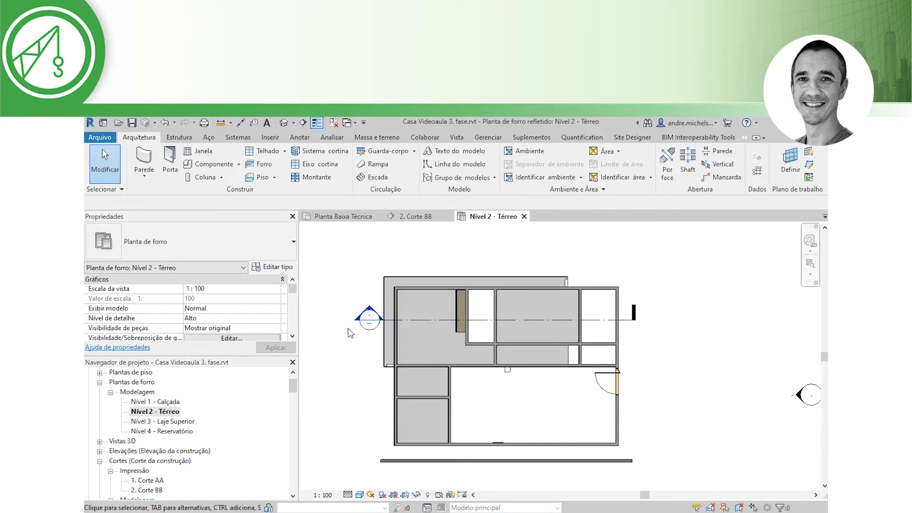
click(263, 165)
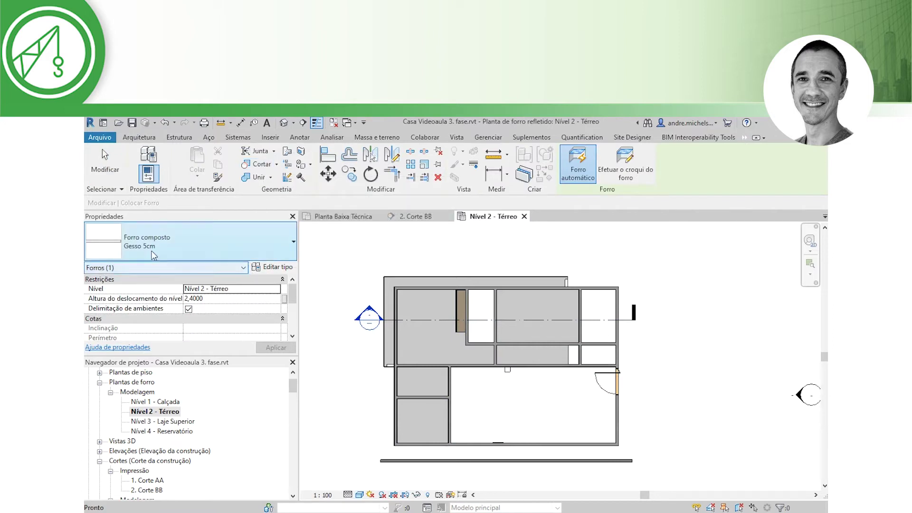
click(193, 248)
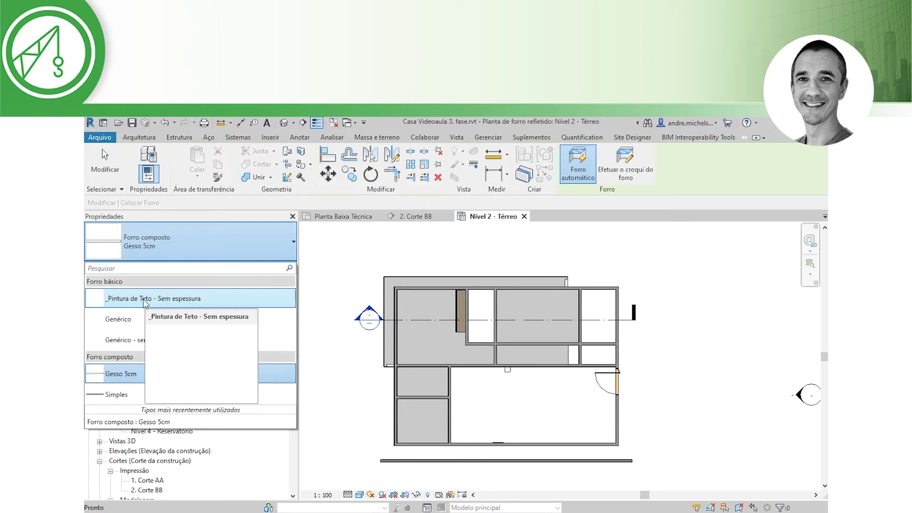
click(187, 300)
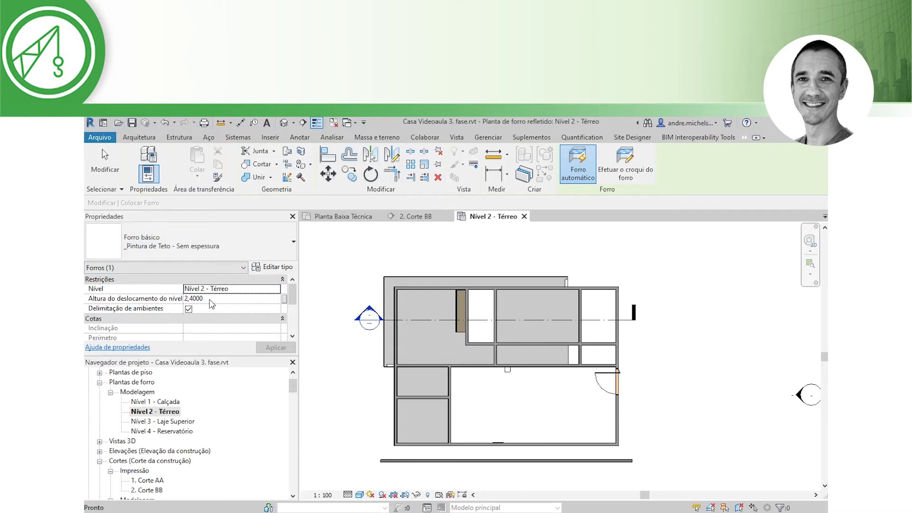
- Check the slab height in section 2. Corte BB, dismissing the view selection dialog, and return to the Nível 2 - Térreo ceiling plan
click(407, 217)
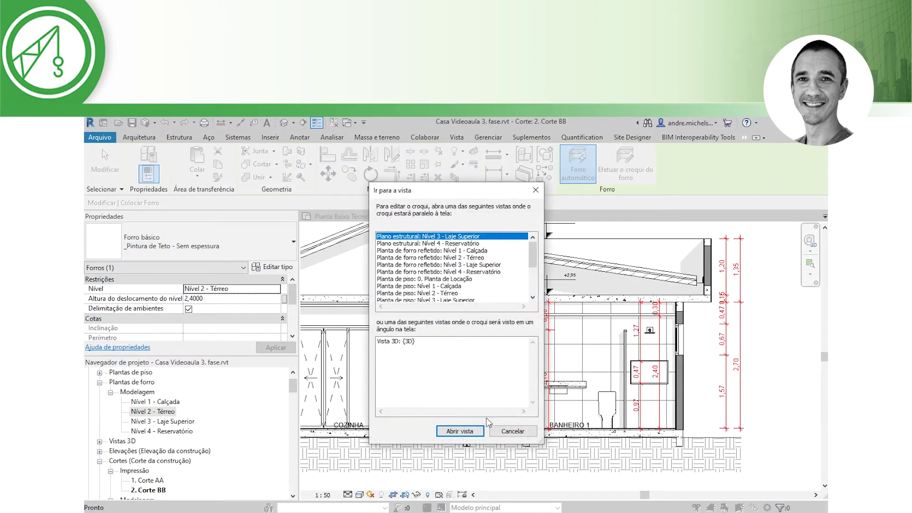
click(506, 431)
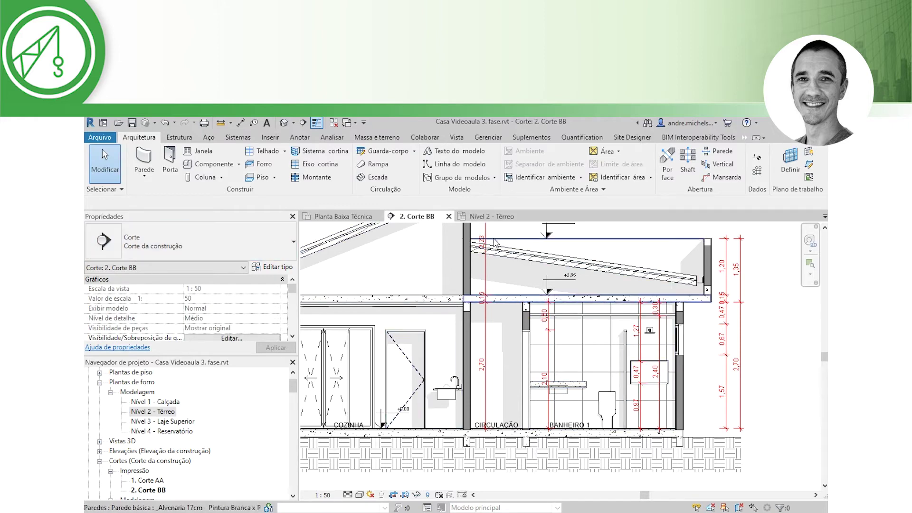
click(492, 217)
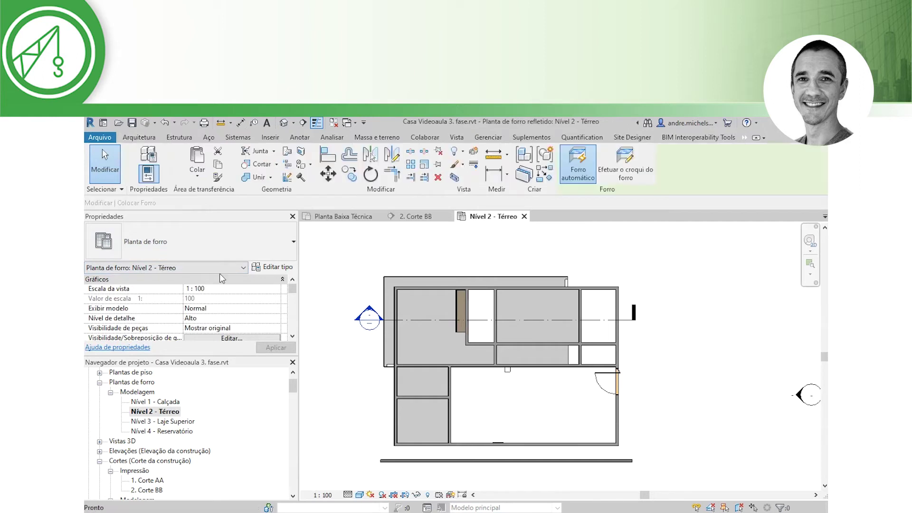
- Set the _Pintura de Teto ceiling's height offset from level to 2,7, leave the ceiling command, and close the ceiling plan
click(214, 299)
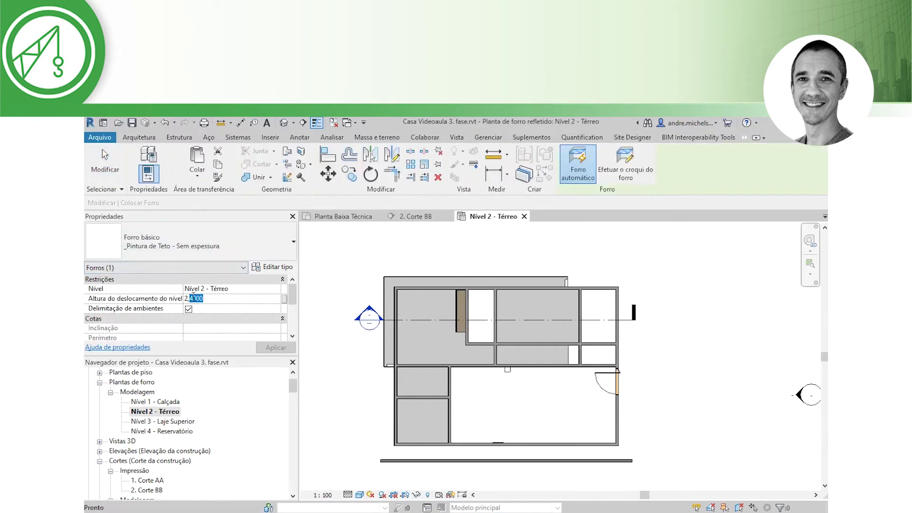
text(7000)
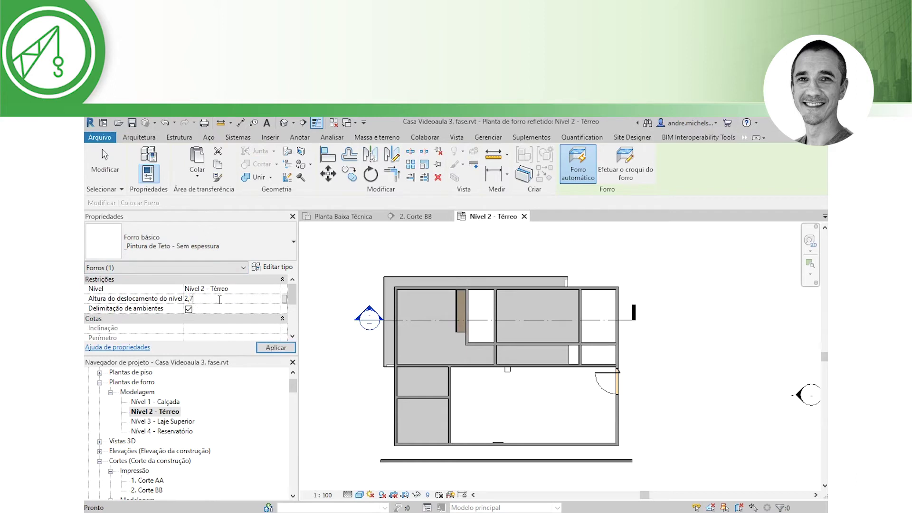
key(Return)
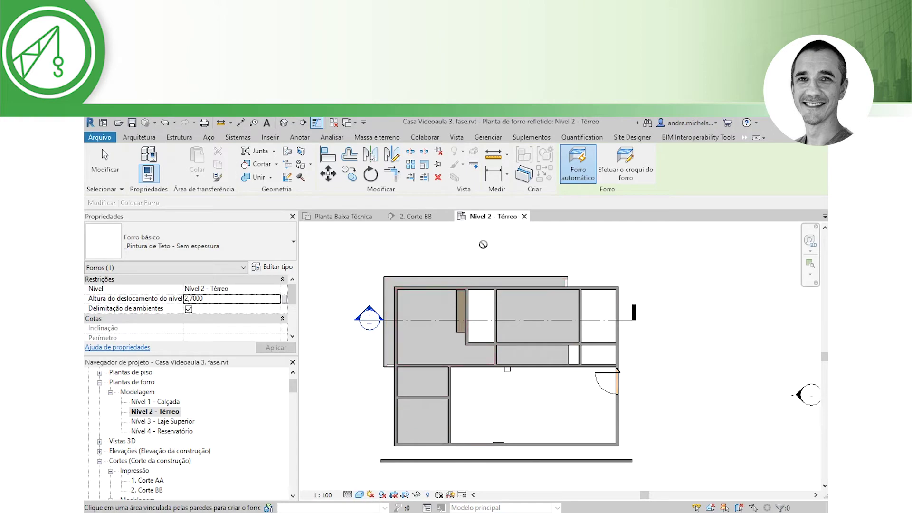
key(Escape)
click(524, 216)
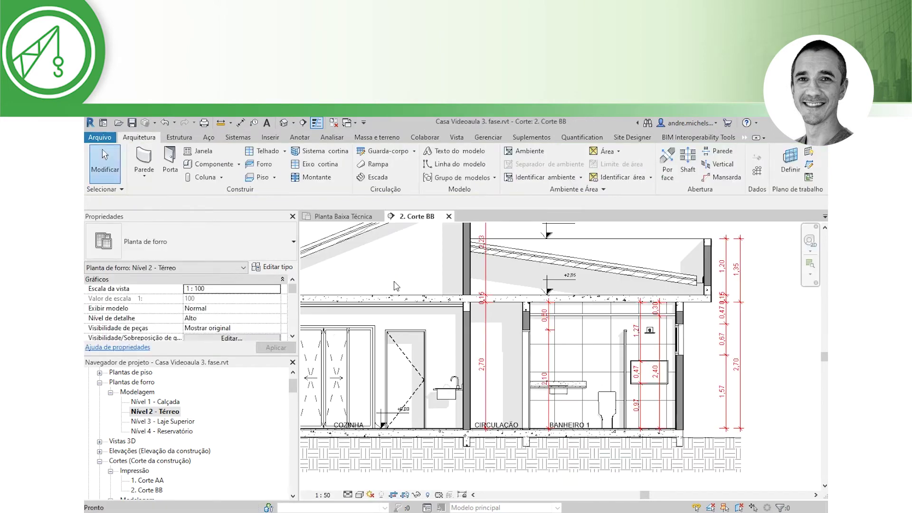
- Examine the paint ceiling under the slab above Circulação and the neighbouring rooms in the section
scroll(508, 314, up, 1)
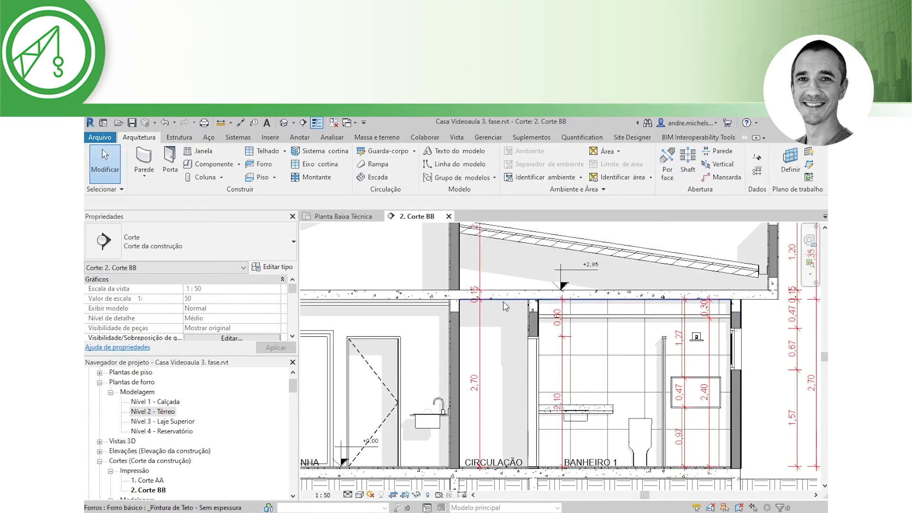
scroll(507, 369, down, 1)
scroll(507, 368, down, 1)
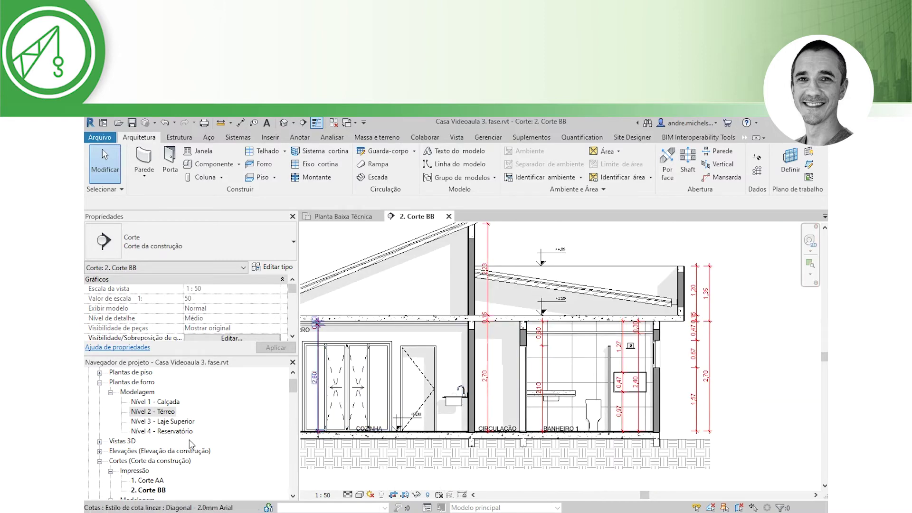
- Open the Gerenciamento - TETO schedule under the Levantamento de material schedules
scroll(191, 445, down, 1)
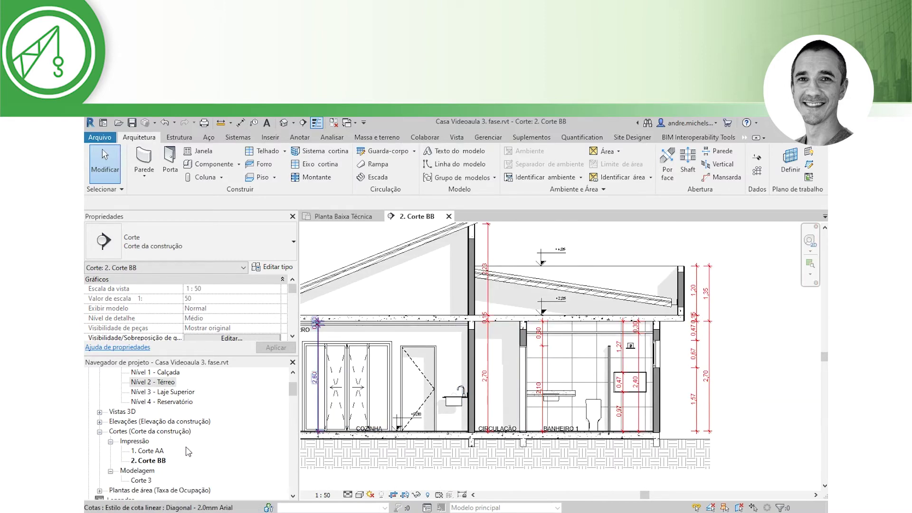
scroll(195, 441, down, 2)
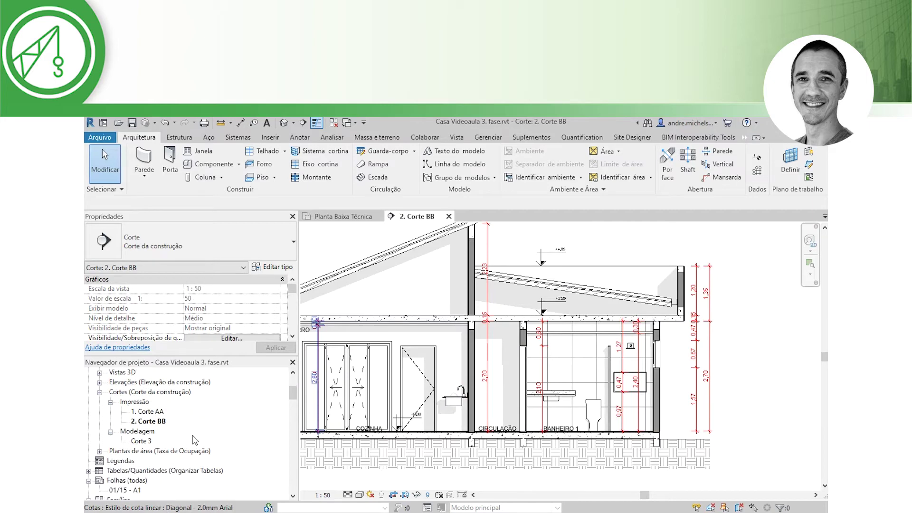
scroll(192, 438, down, 3)
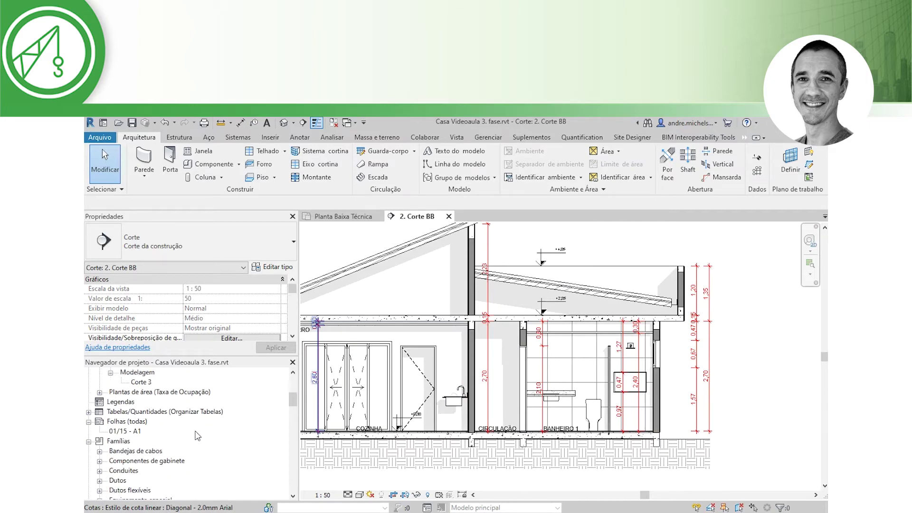
scroll(171, 441, up, 3)
click(89, 441)
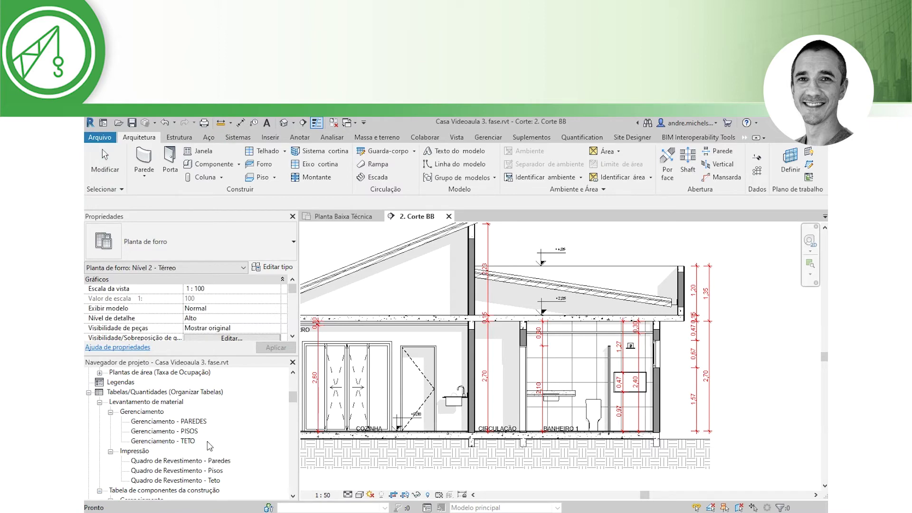
click(173, 441)
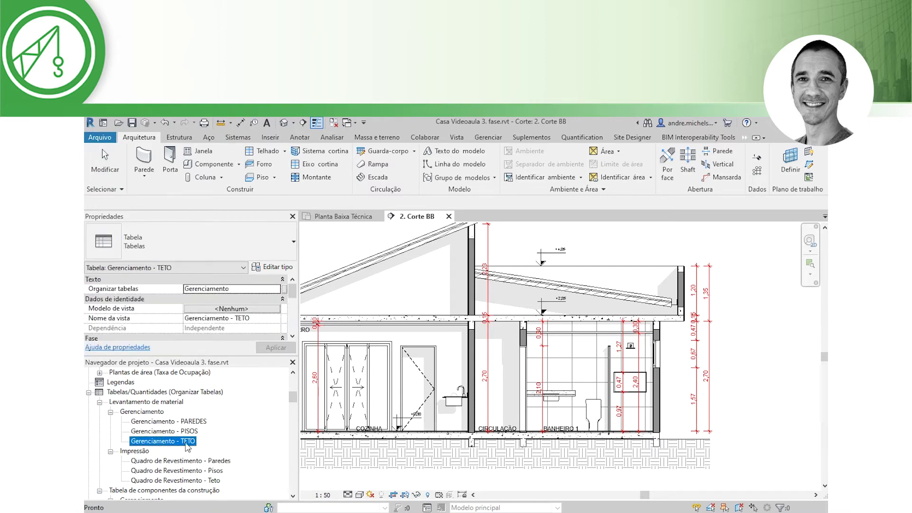
double_click(172, 441)
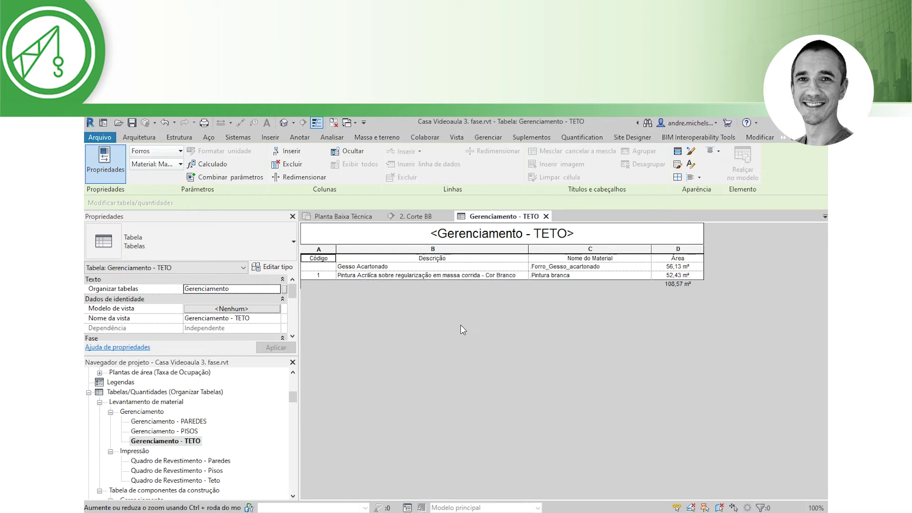
- Set the Código of the Gesso Acartonado row to 2 in the ceiling schedule
click(509, 275)
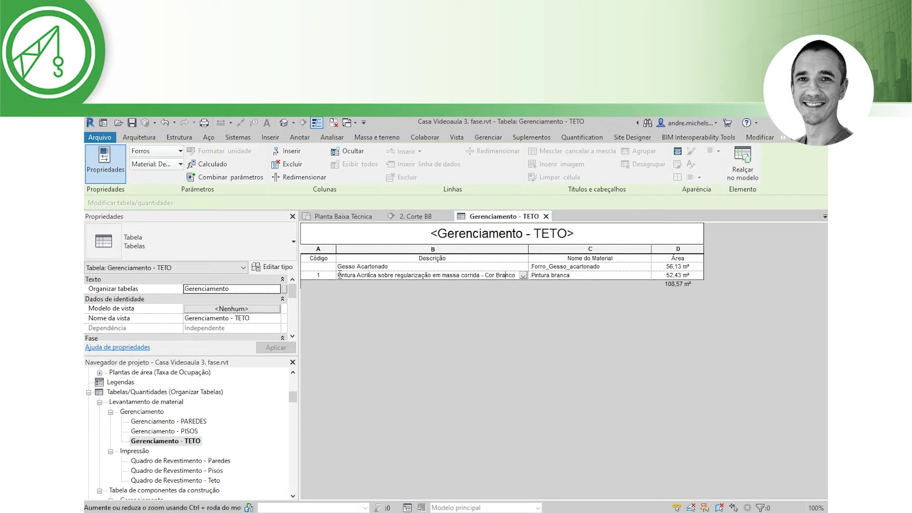
click(321, 266)
text(2)
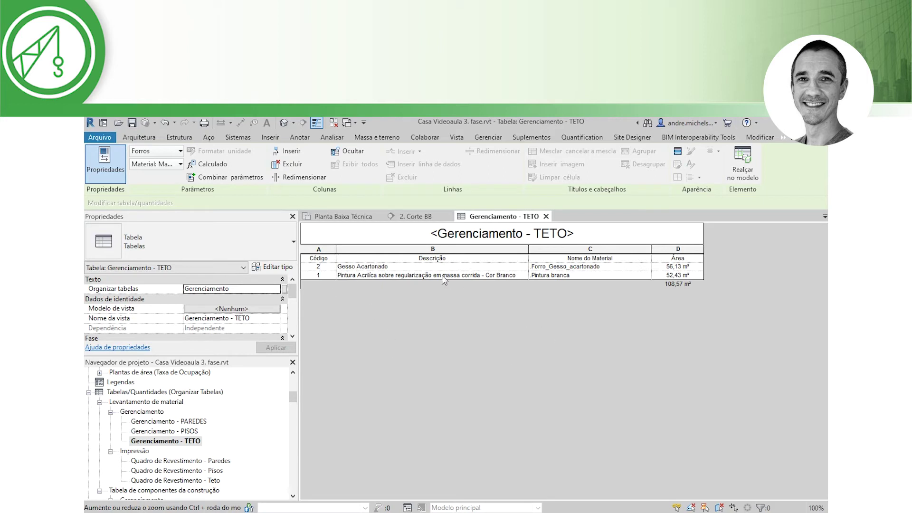
click(370, 276)
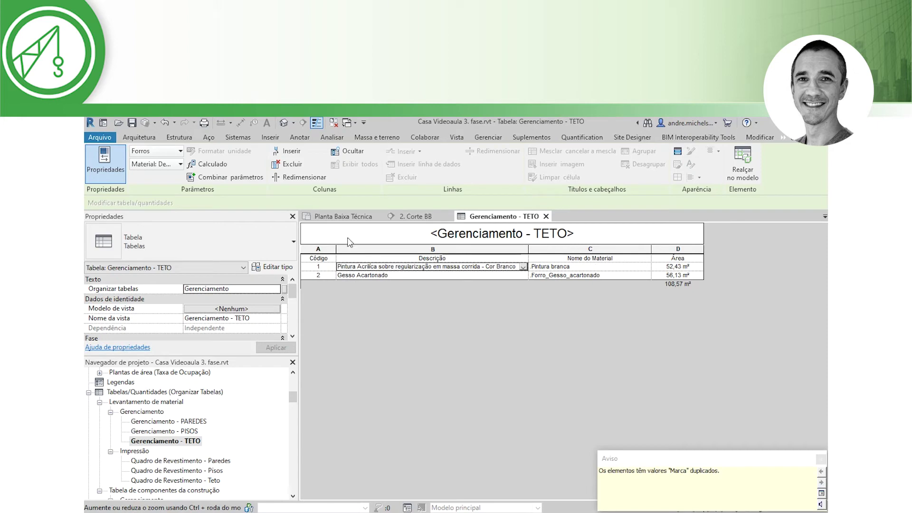
- In the Planta Baixa Técnica plan, set the circled ceiling finish code of the Estar room tag to 2
click(336, 218)
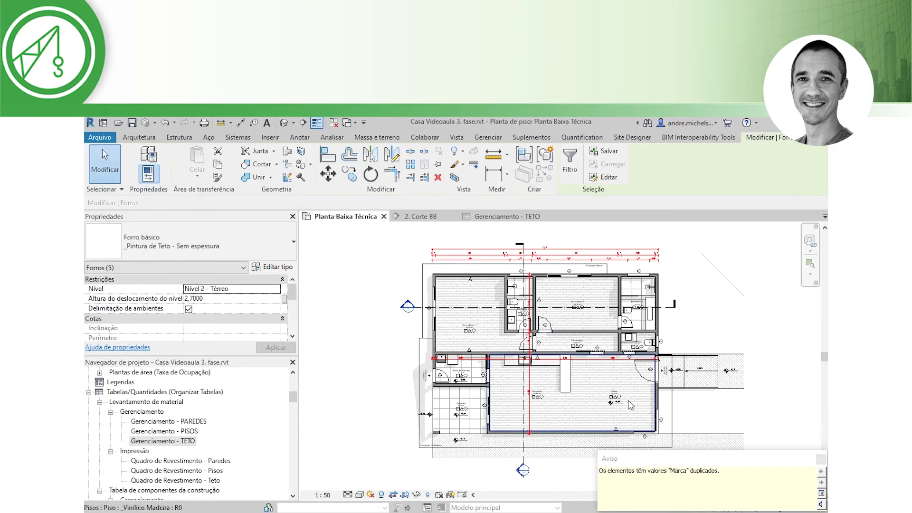
scroll(626, 405, up, 6)
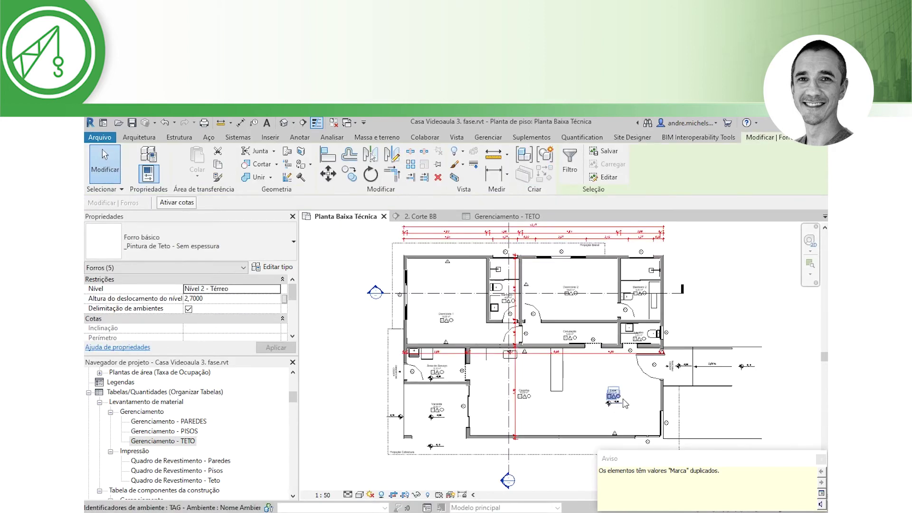
scroll(613, 402, up, 4)
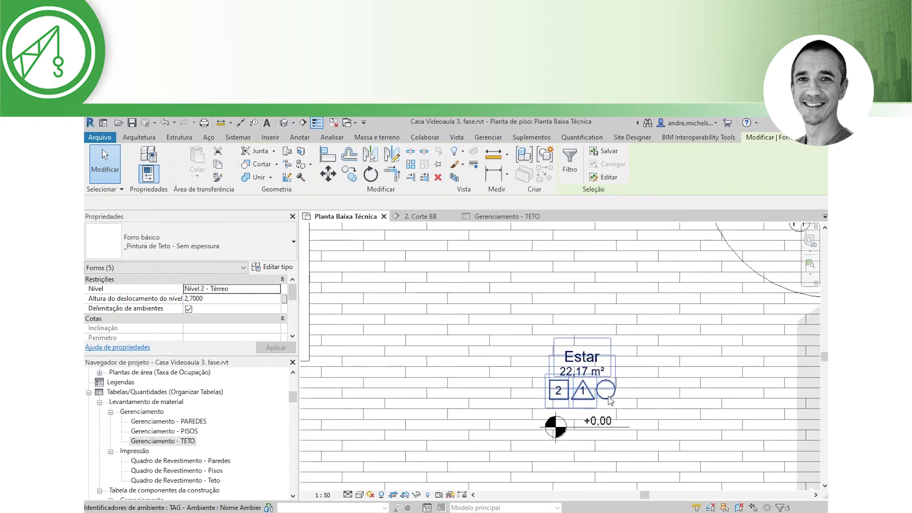
click(607, 390)
click(607, 390)
text(2)
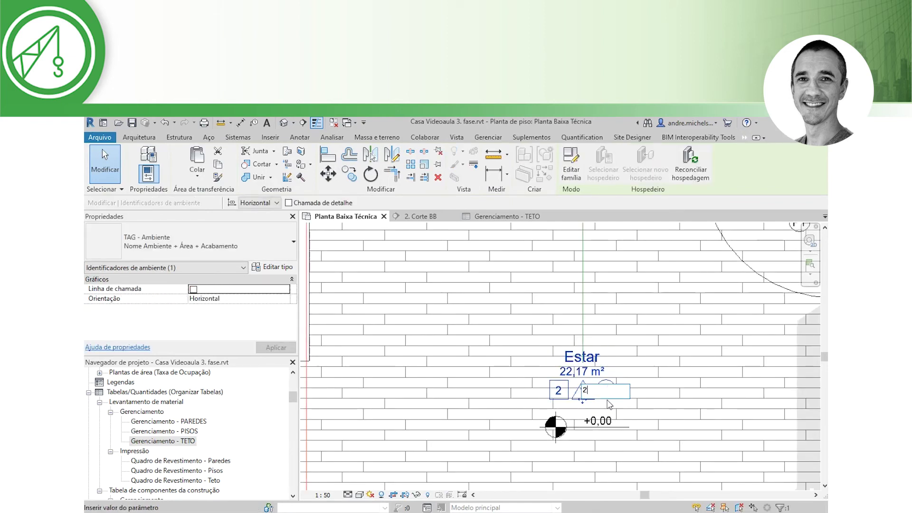
key(Return)
- Set the circled ceiling finish code of the Cozinha room tag to 2
scroll(613, 402, down, 3)
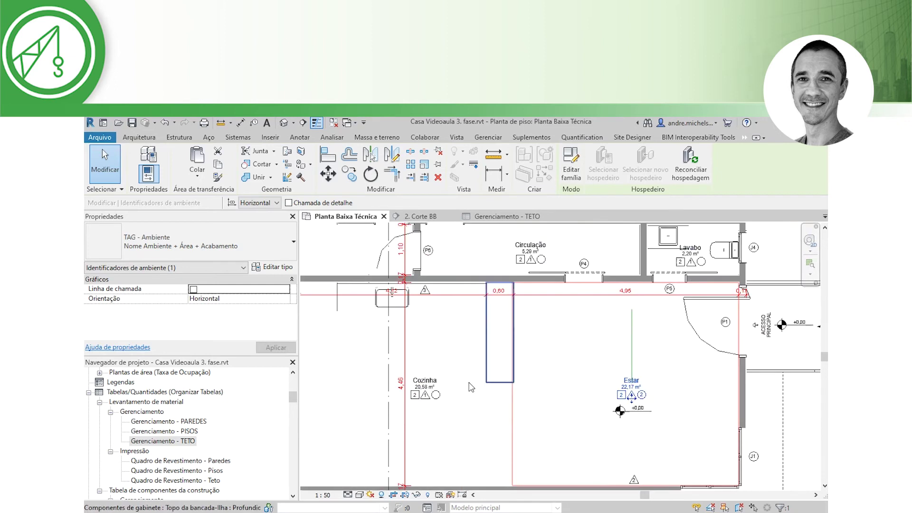
scroll(423, 404, up, 5)
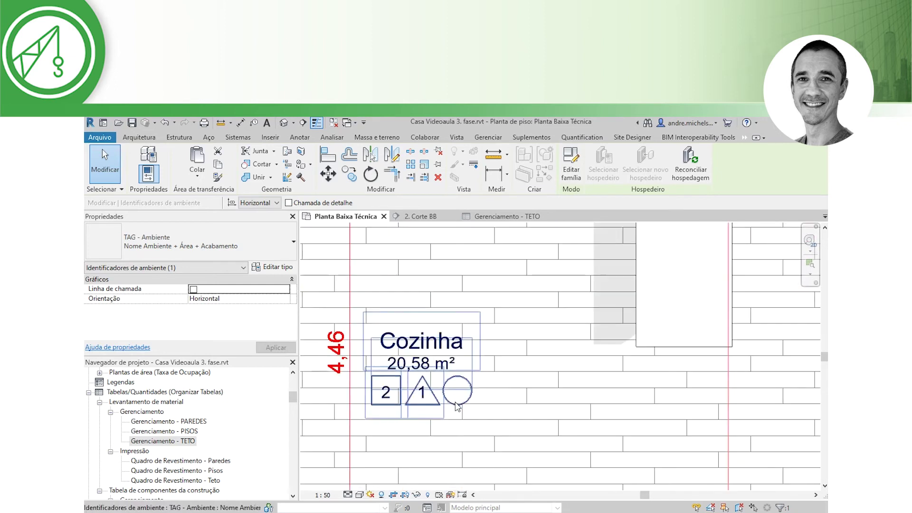
click(459, 397)
click(458, 394)
text(2)
key(Return)
- Set the circled ceiling finish code of the Lavabo room tag to 2
scroll(499, 405, down, 4)
scroll(741, 266, up, 5)
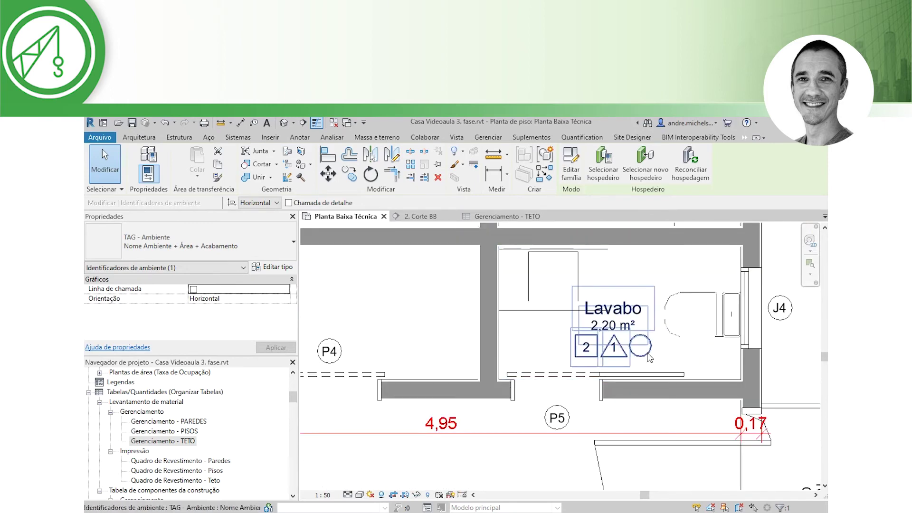
click(640, 349)
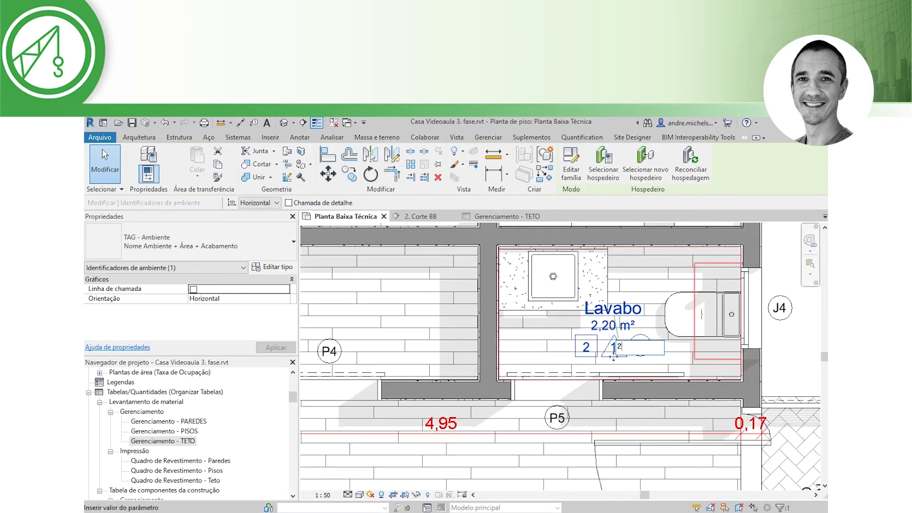
key(Return)
- Set the circled ceiling finish code of the Banheiro 2 room tag to 2
scroll(614, 353, down, 5)
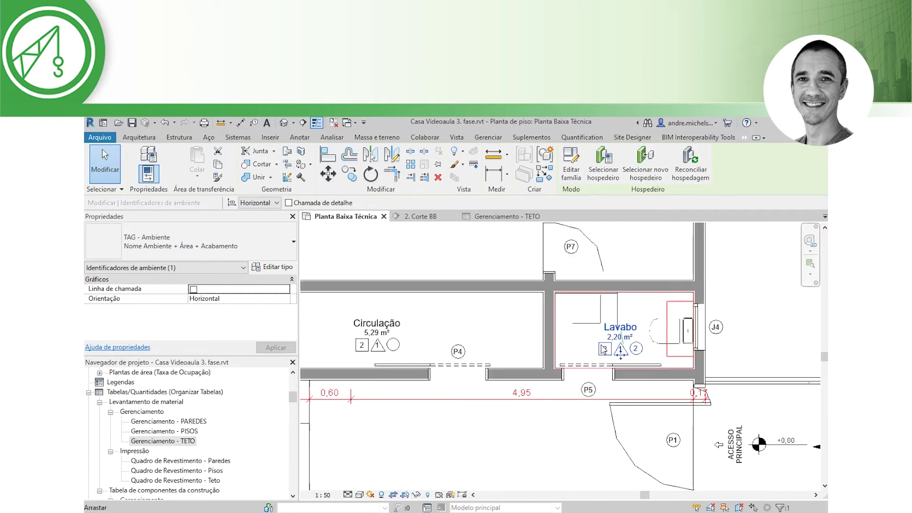
scroll(618, 278, up, 5)
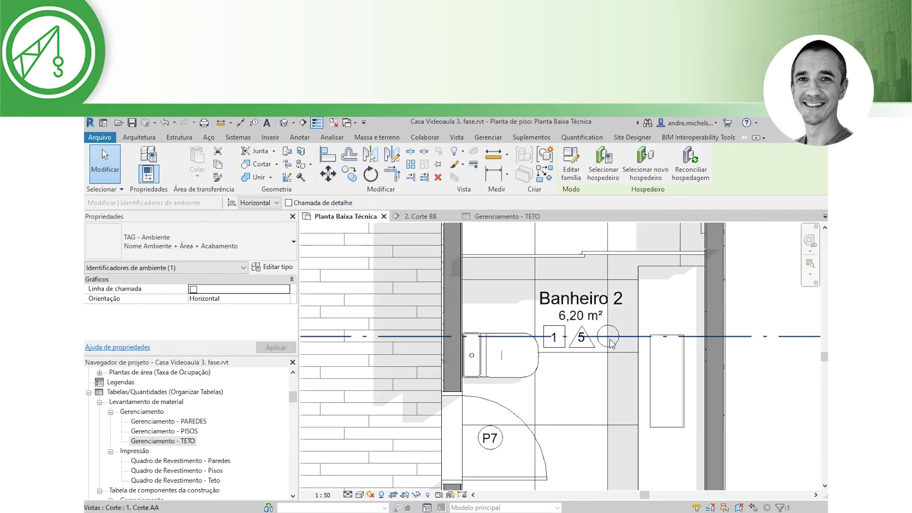
click(612, 347)
click(611, 338)
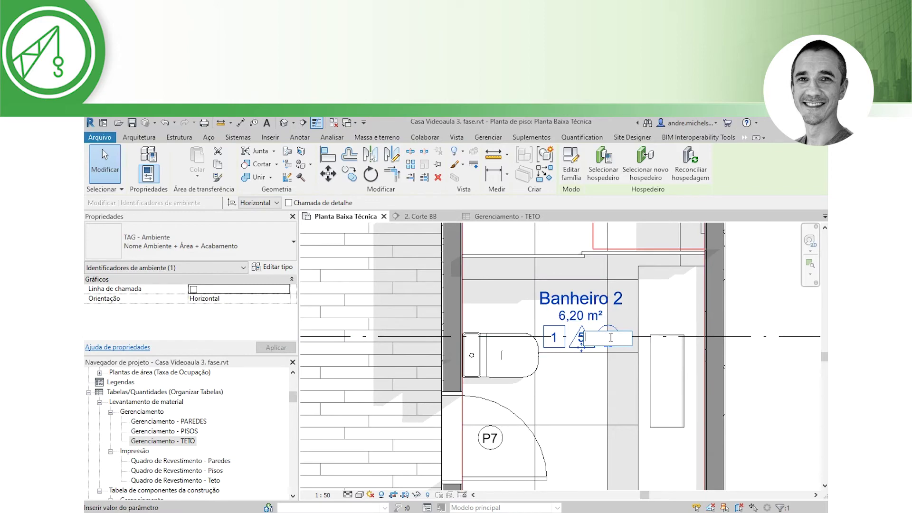
text(2)
key(Return)
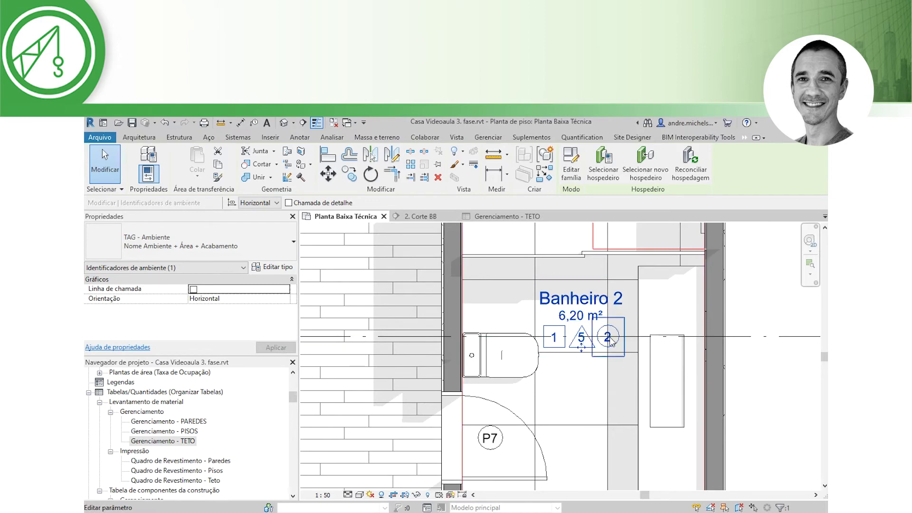
- Fill in the circled ceiling finish code of the Banheiro 1 room tag
scroll(613, 351, down, 5)
scroll(417, 361, up, 5)
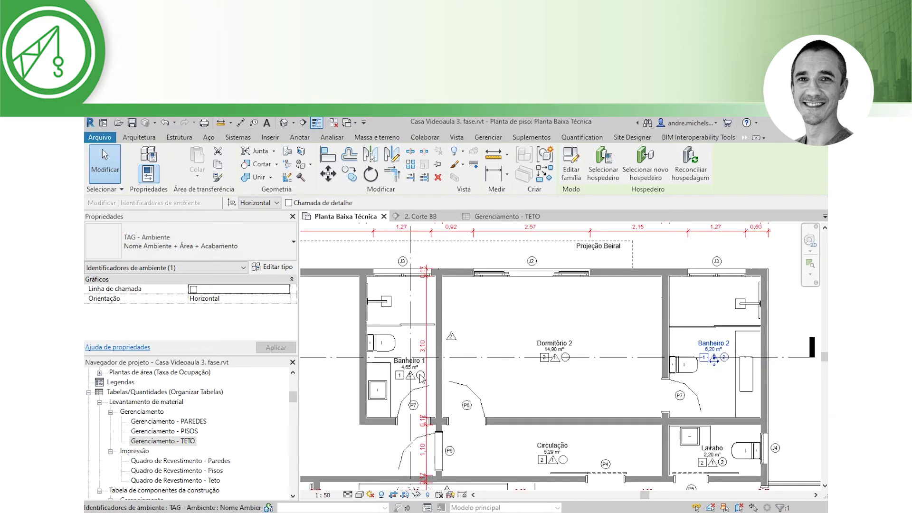
click(425, 382)
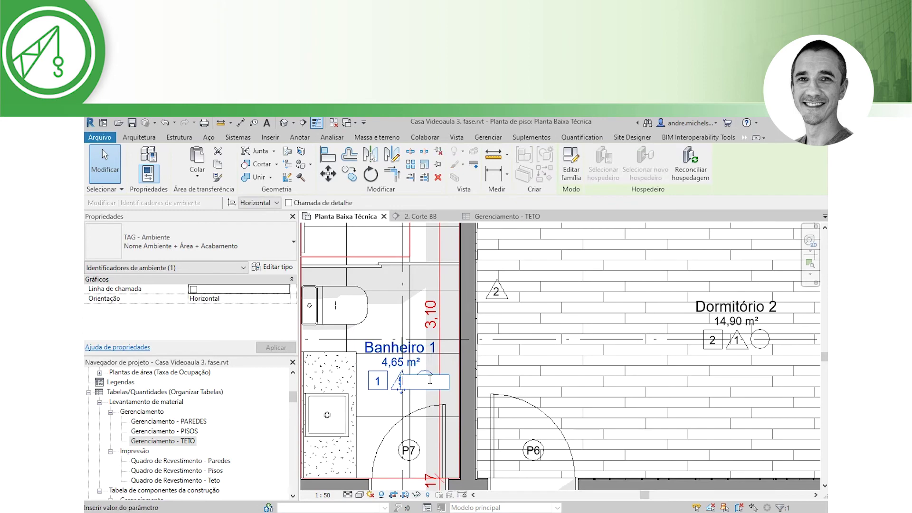
key(Return)
- Set the circled ceiling finish code of the Dormitório 2 room tag to 1
click(760, 341)
click(760, 342)
text(1)
key(Return)
- Set the circled ceiling finish code of the Dormitório 1 room tag to 1
scroll(509, 383, down, 5)
scroll(509, 383, up, 6)
click(568, 392)
click(561, 381)
text(1)
key(Return)
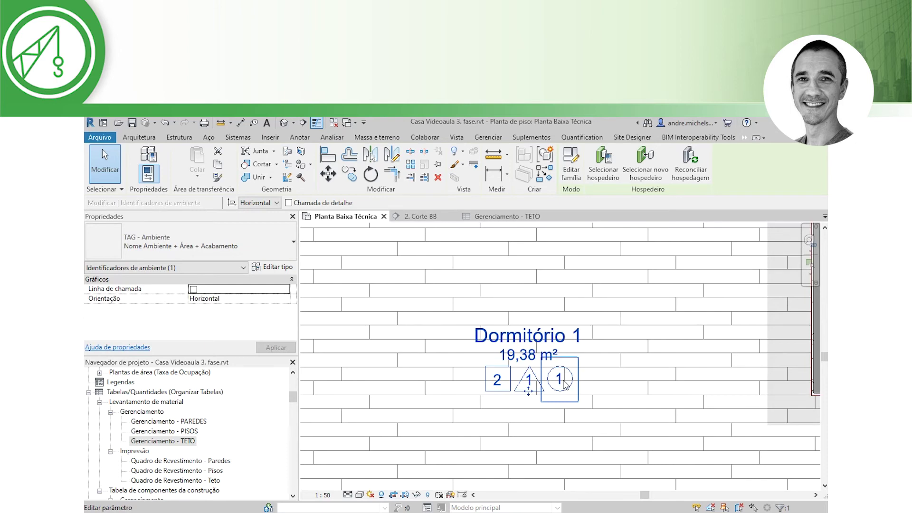
- Set the circled ceiling finish code of the Área de Serviço room tag to 1
scroll(542, 377, down, 5)
scroll(537, 360, up, 6)
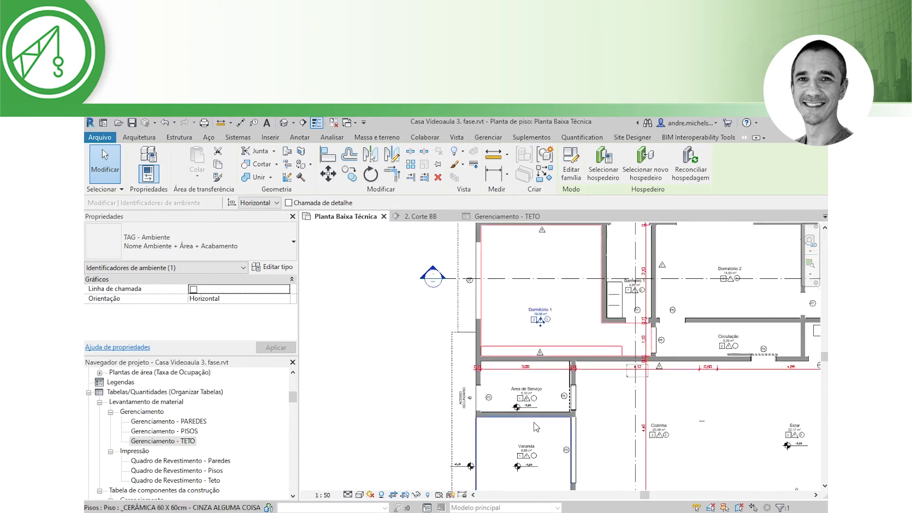
click(537, 360)
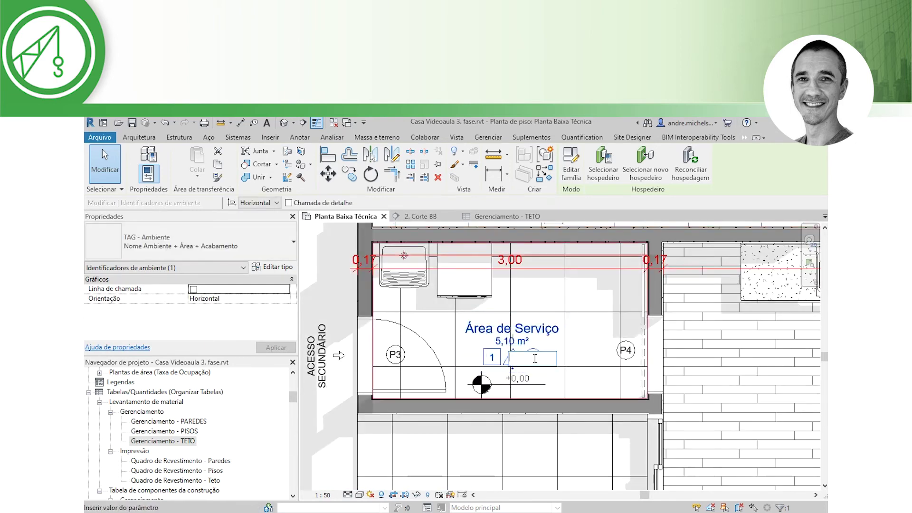
click(538, 359)
text(1)
key(Return)
- Set the circled ceiling finish code of the Varanda room tag to 1
scroll(524, 394, down, 5)
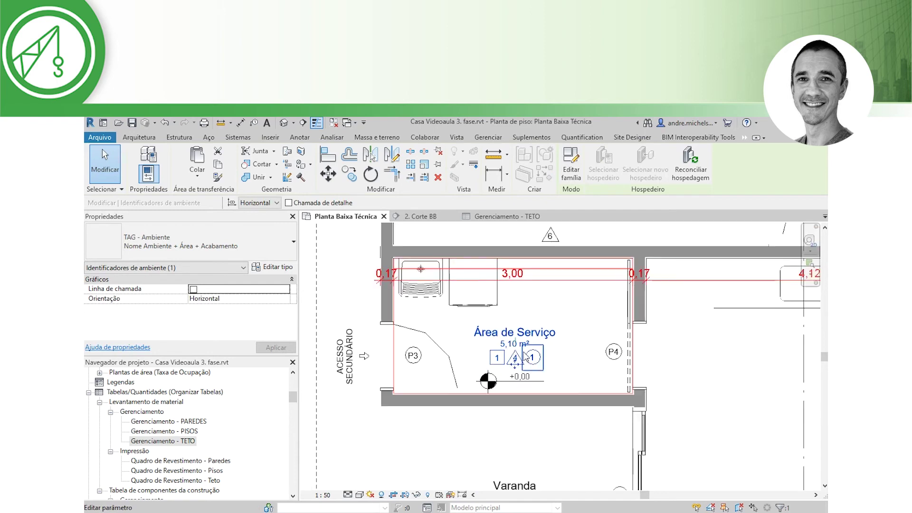
scroll(527, 373, up, 5)
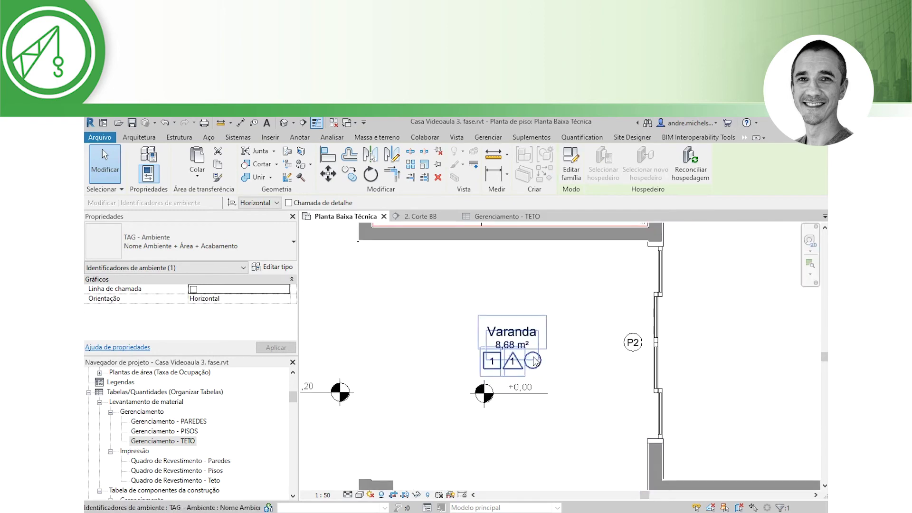
click(535, 361)
click(536, 361)
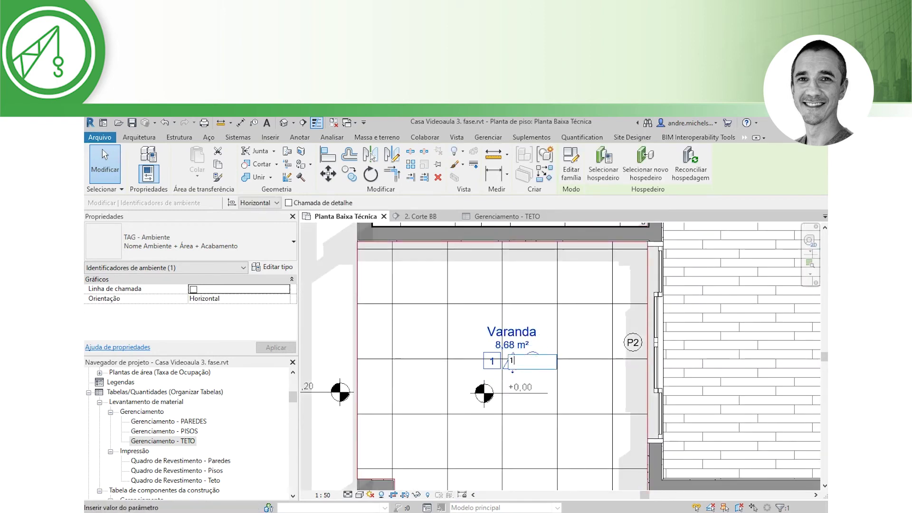
key(Return)
- Set the circled ceiling finish code of the Circulação room tag to 1 and deselect the tag
scroll(499, 375, down, 5)
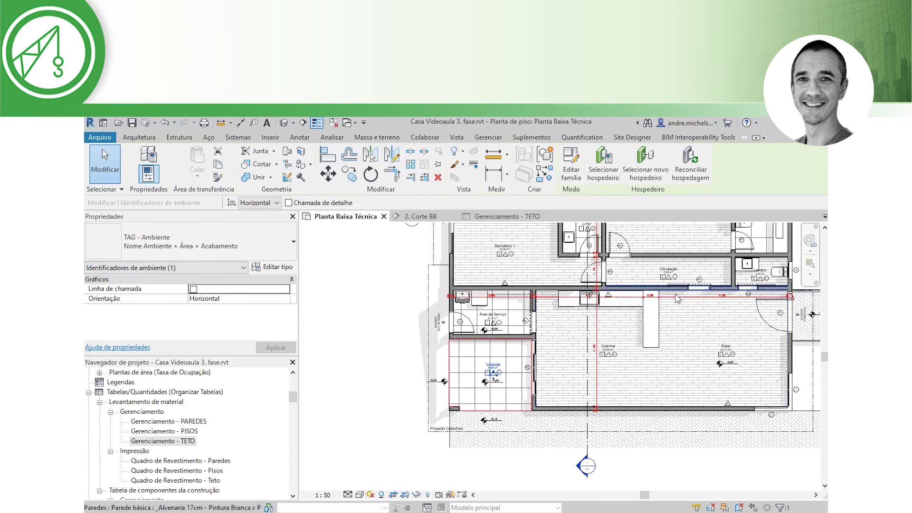
scroll(681, 275, up, 2)
scroll(681, 275, up, 5)
click(654, 323)
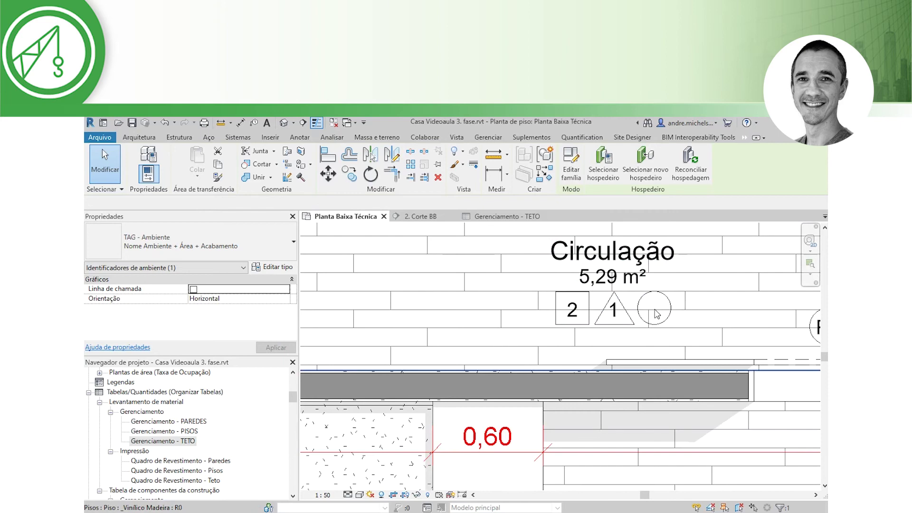
click(654, 323)
click(658, 309)
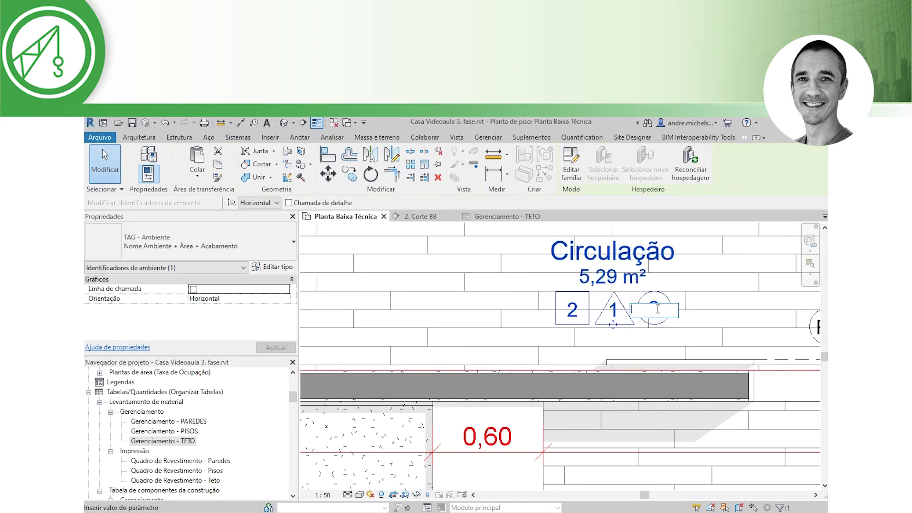
text(1)
key(Return)
key(Escape)
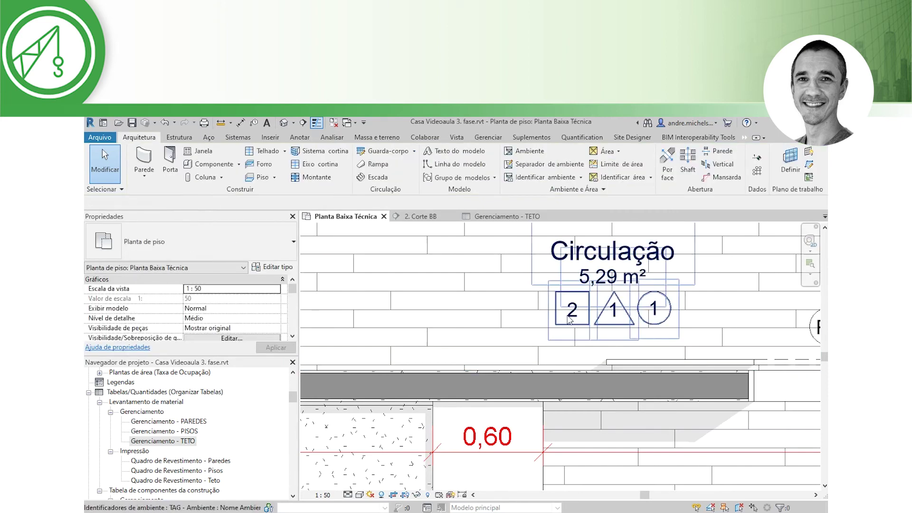
scroll(564, 322, down, 4)
scroll(564, 322, down, 6)
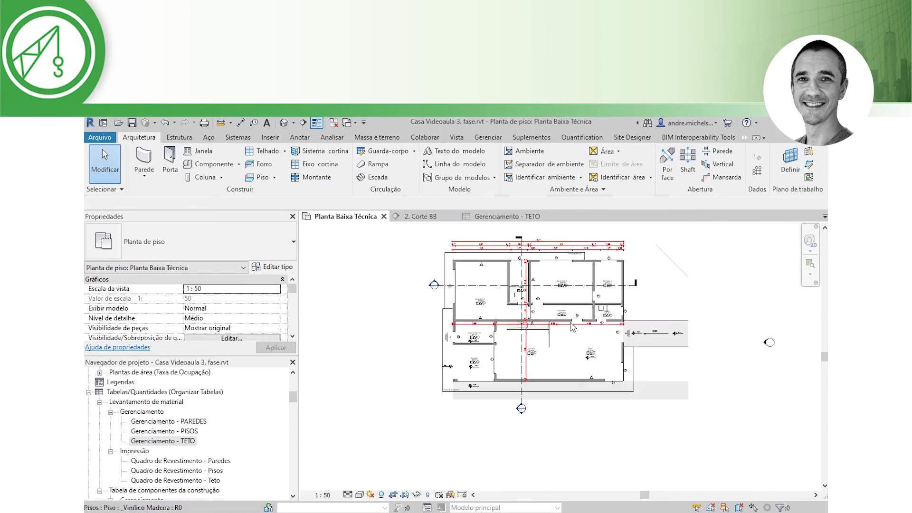
middle_drag(665, 430, 646, 455)
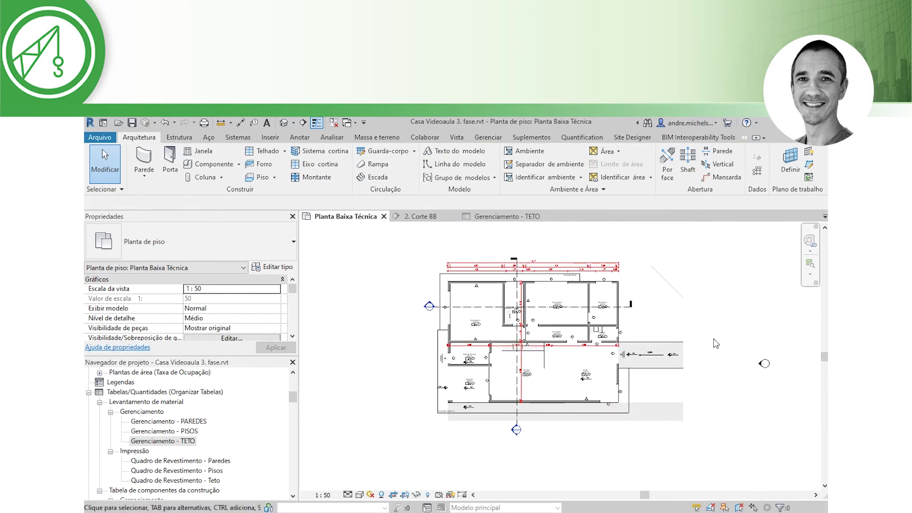
- Place a Símbolo - Norte north symbol outside the house, near the plan's upper-right corner, and end the placement
middle_drag(706, 352, 693, 360)
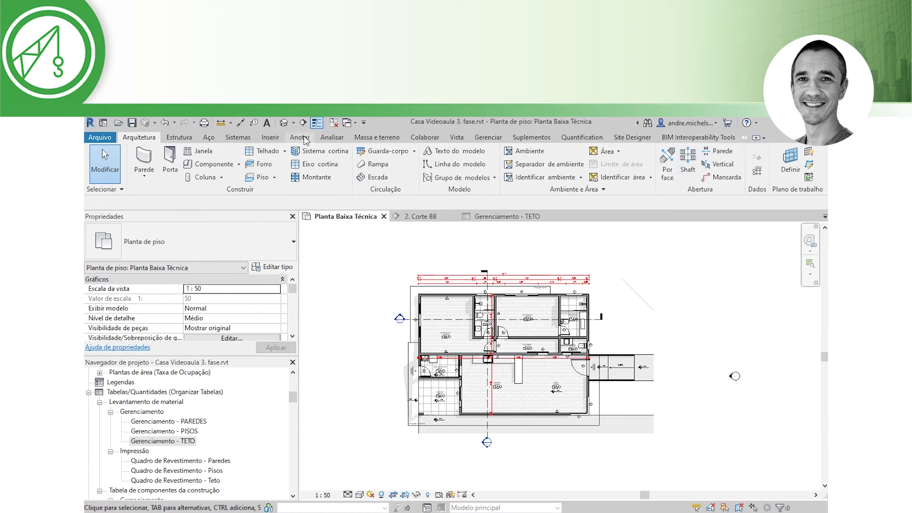
scroll(679, 169, down, 5)
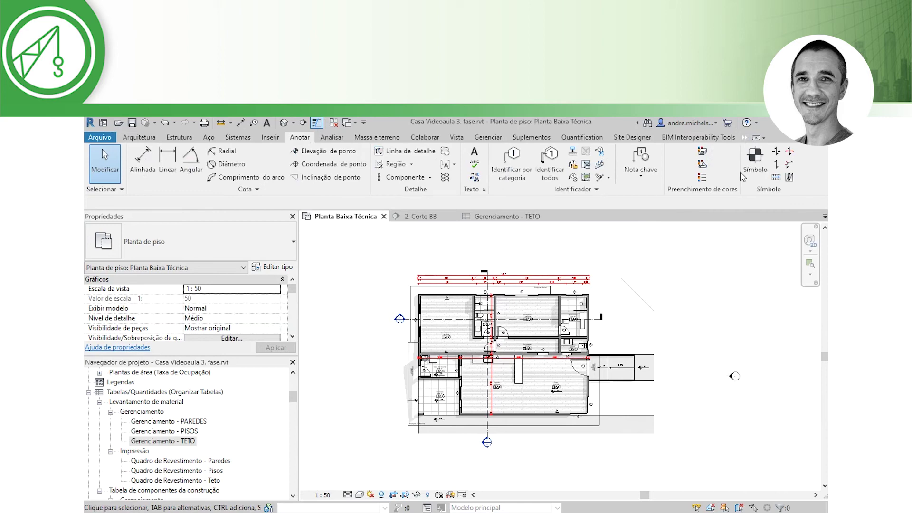
click(757, 164)
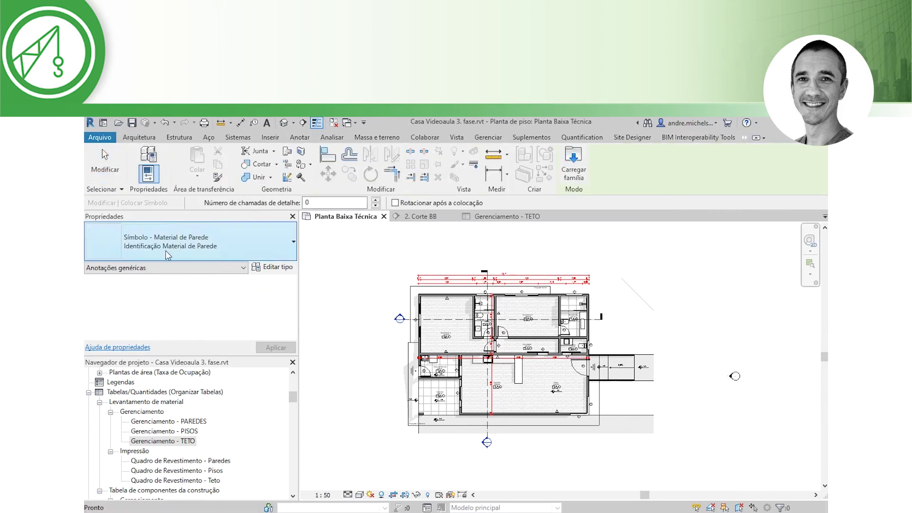
click(184, 245)
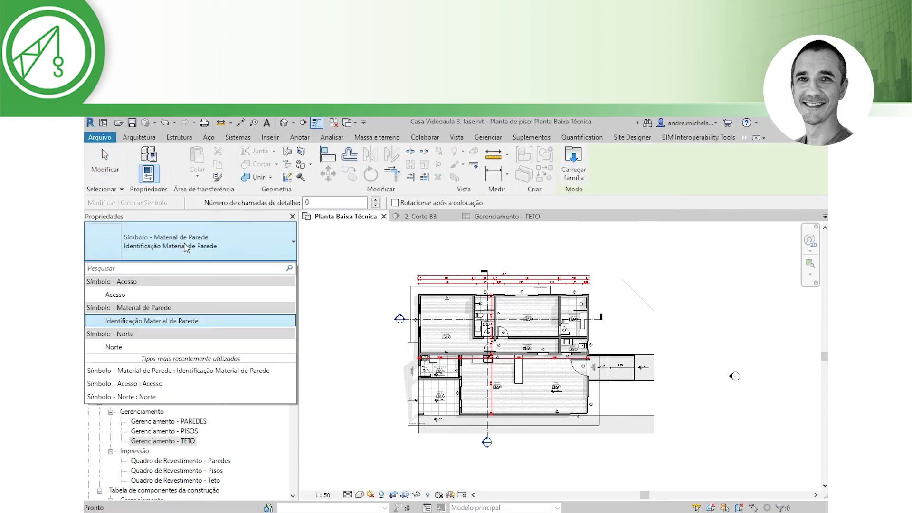
click(124, 347)
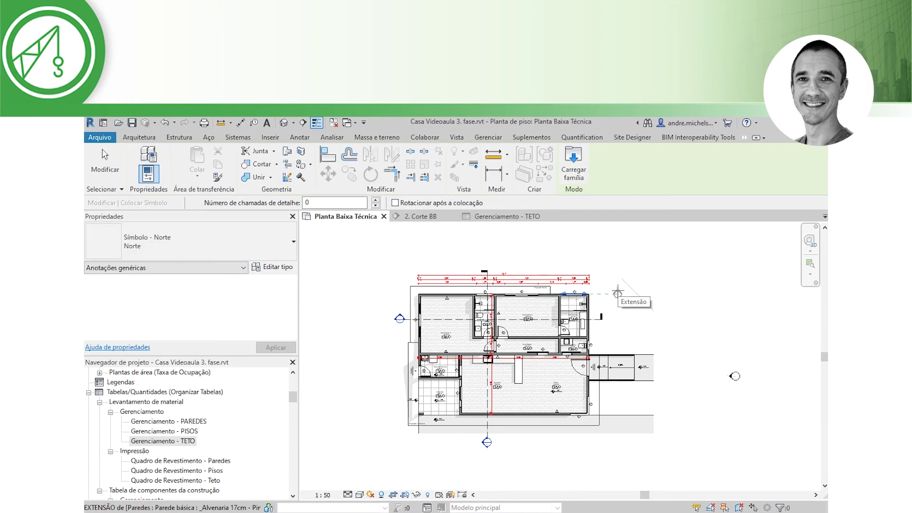
click(619, 294)
key(Escape)
key(Escape)
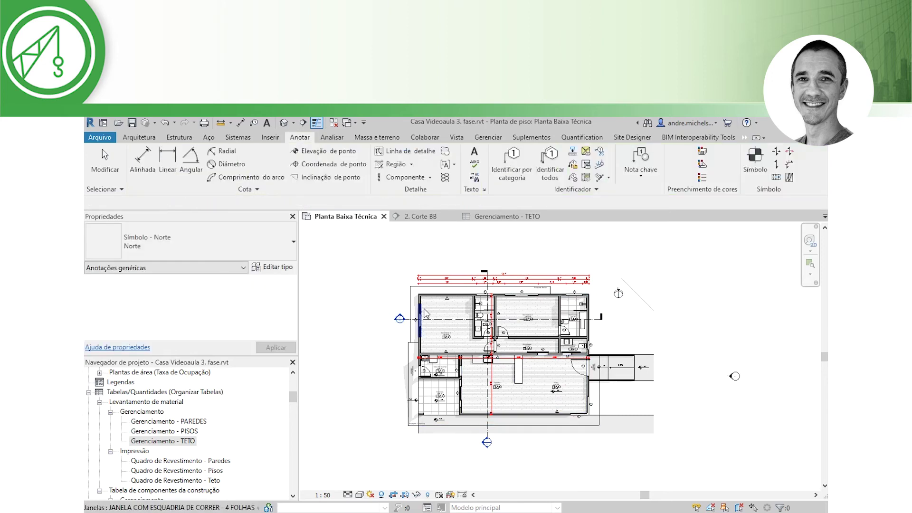
key(Escape)
scroll(462, 347, up, 1)
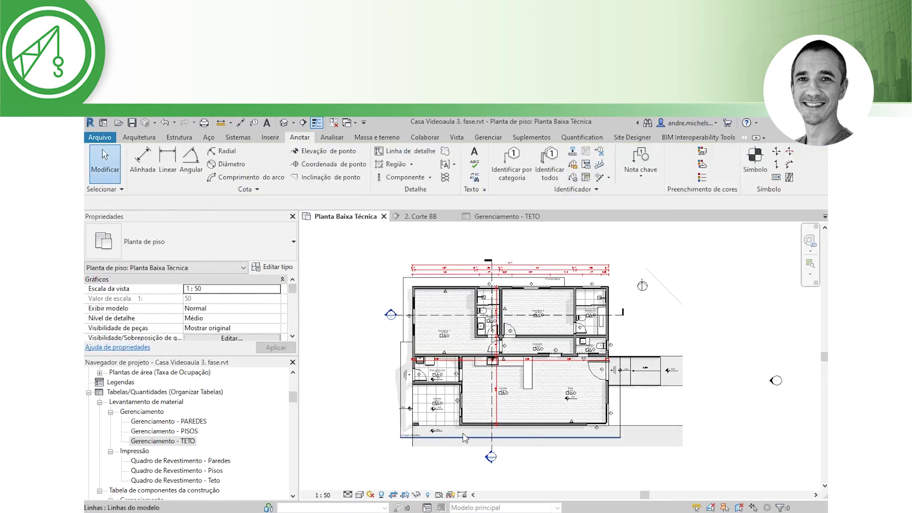
click(528, 375)
scroll(531, 384, up, 1)
key(Escape)
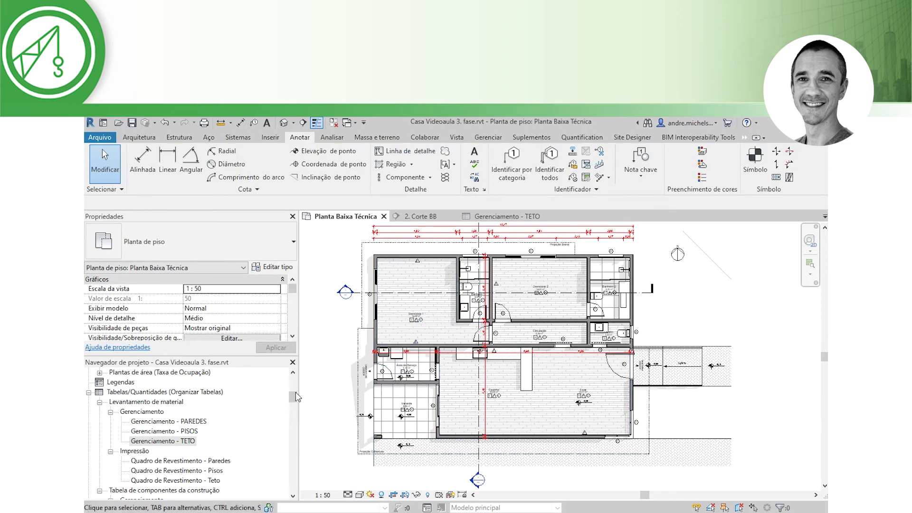
- Find the Impressão schedules under Levantamento de material and open Quadro de Revestimento - Paredes to review the wall finishes
drag(296, 393, 296, 408)
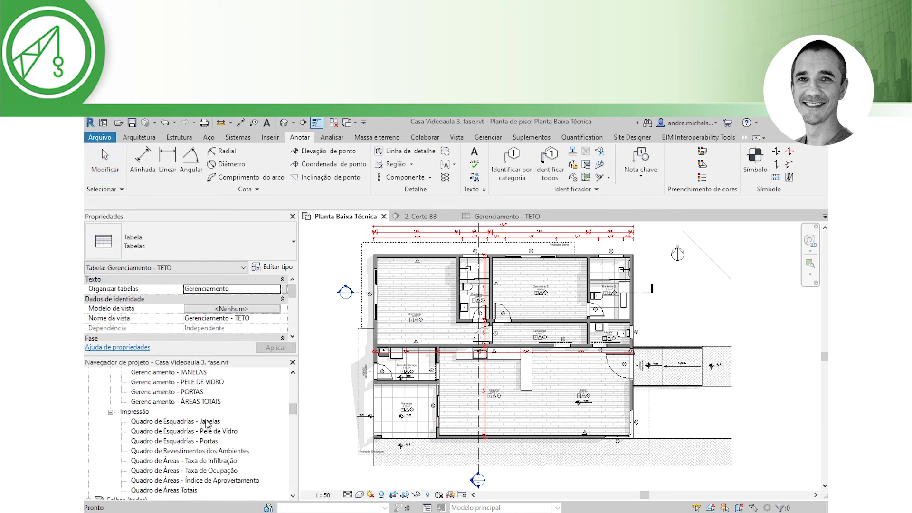
scroll(214, 413, up, 1)
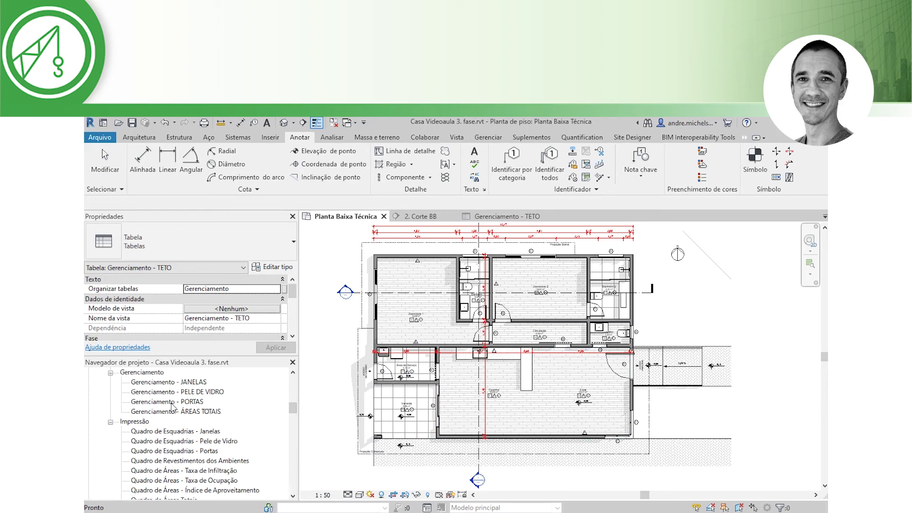
scroll(188, 421, down, 2)
scroll(202, 428, up, 7)
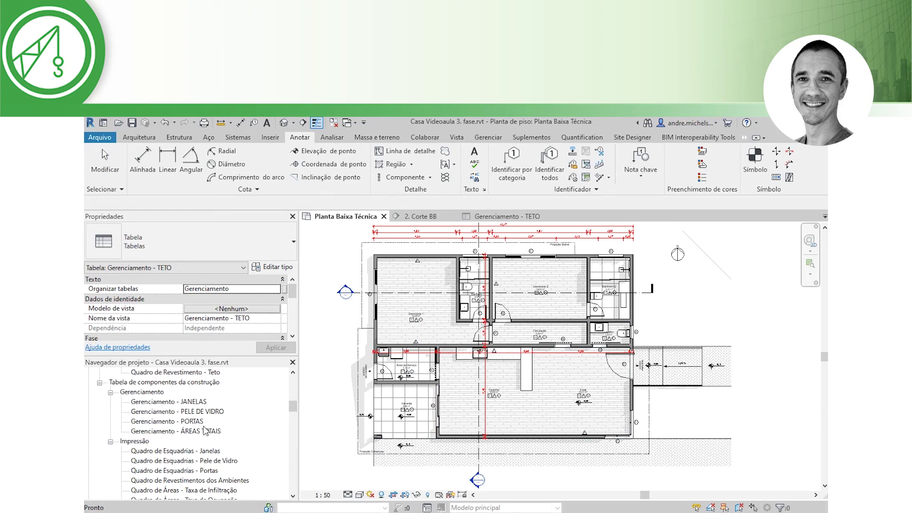
scroll(203, 426, up, 2)
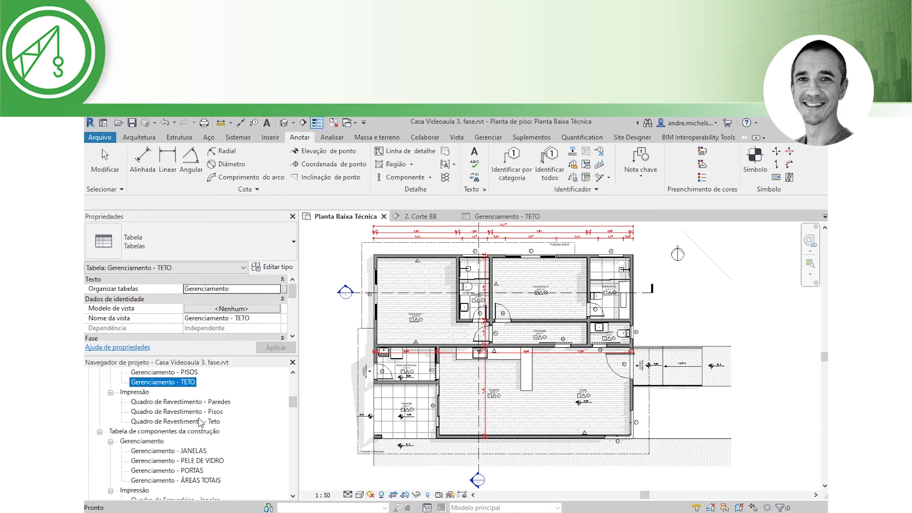
click(179, 402)
double_click(185, 403)
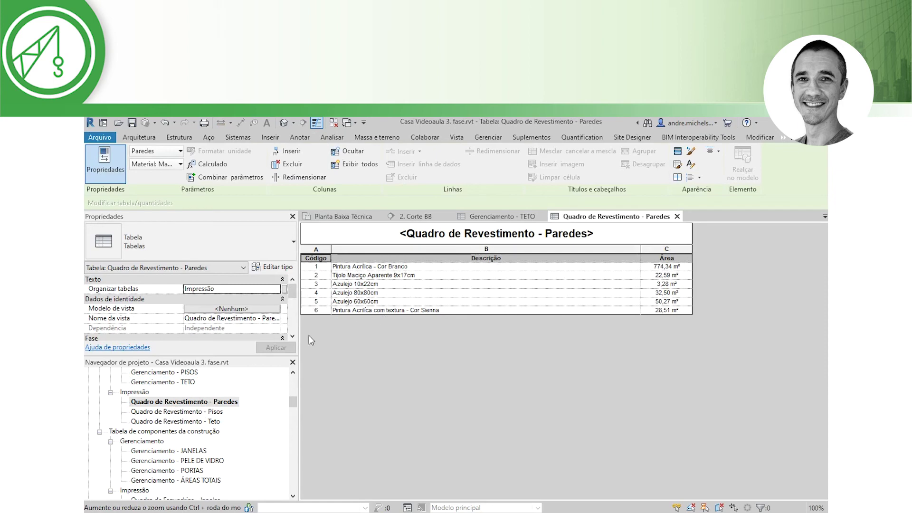
- Open the Quadro de Revestimento - Pisos and Quadro de Revestimento - Teto schedules to review the floor and ceiling finishes
double_click(190, 411)
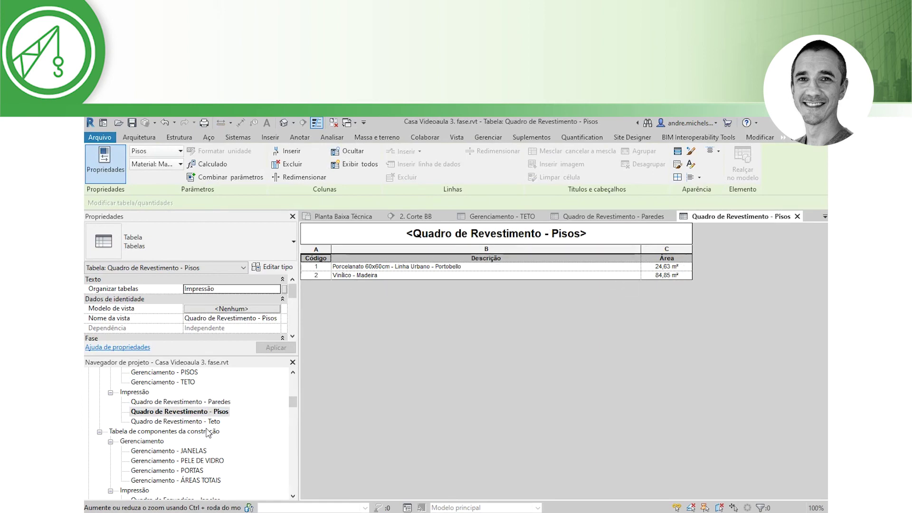
click(187, 422)
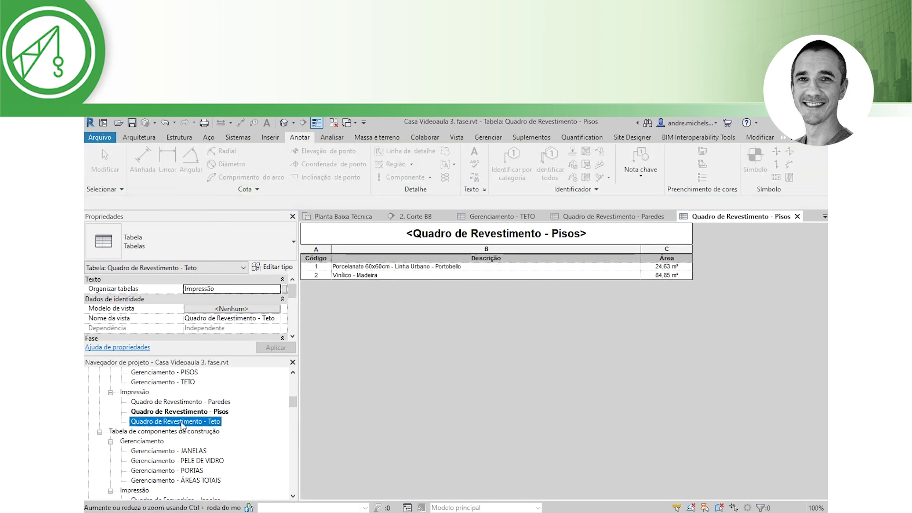
key(Return)
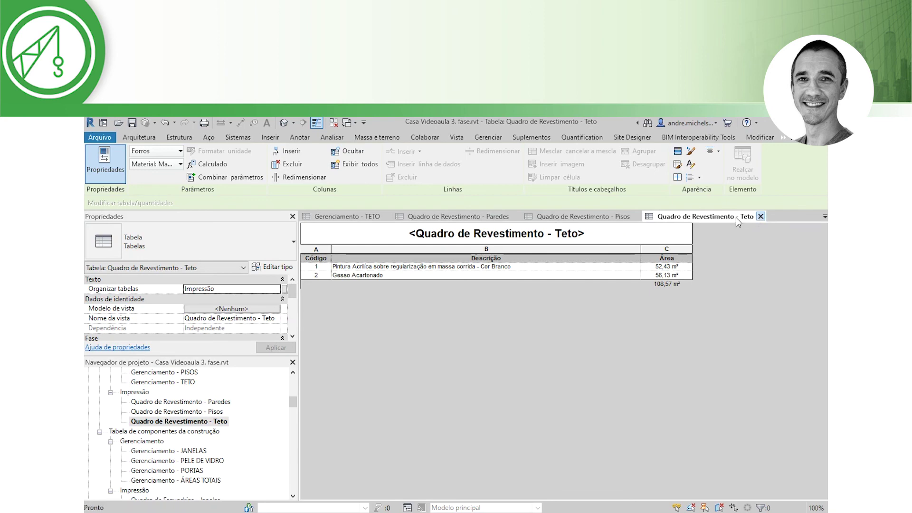
- Close the Quadro de Revestimento - Teto and Pisos schedules and return to the Planta Baixa Técnica floor plan
click(760, 217)
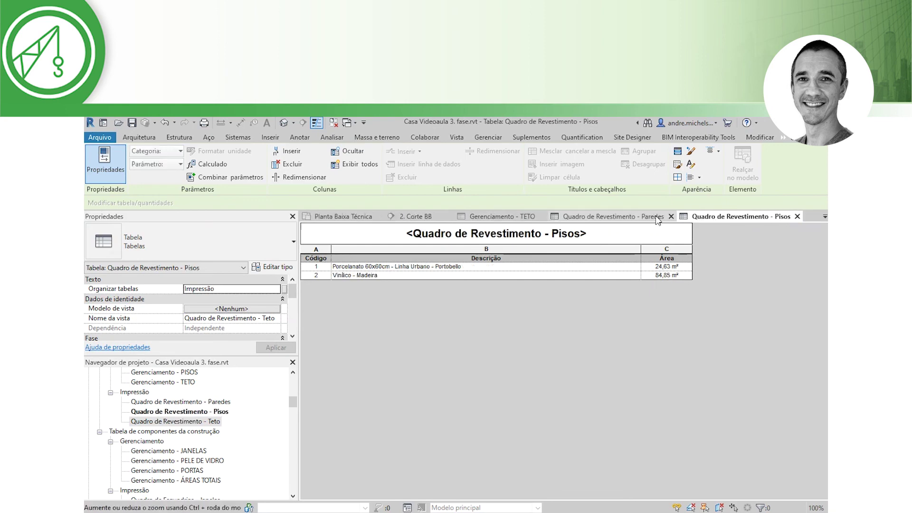
click(797, 217)
click(354, 215)
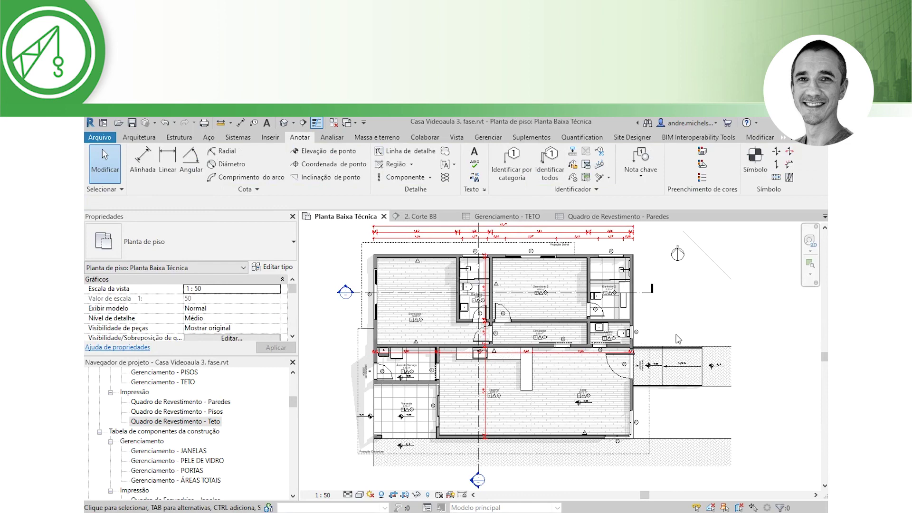
scroll(679, 339, down, 1)
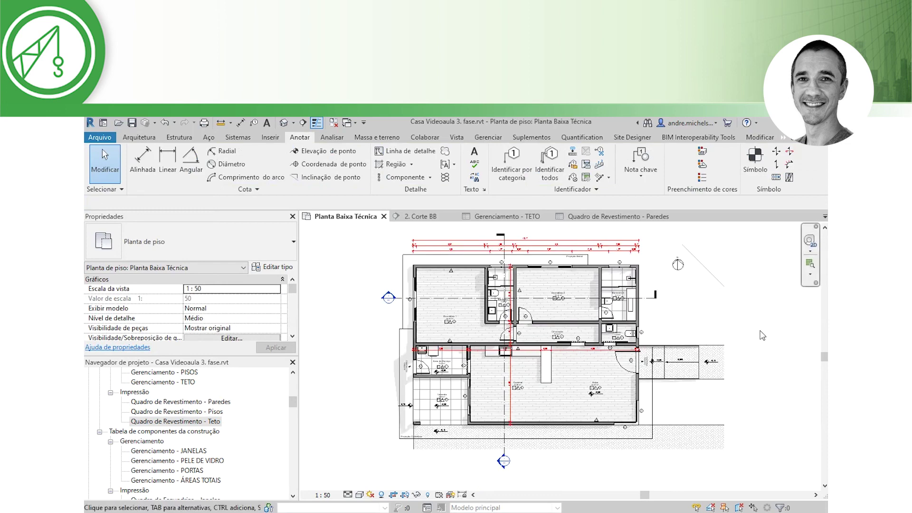
middle_drag(769, 341, 750, 356)
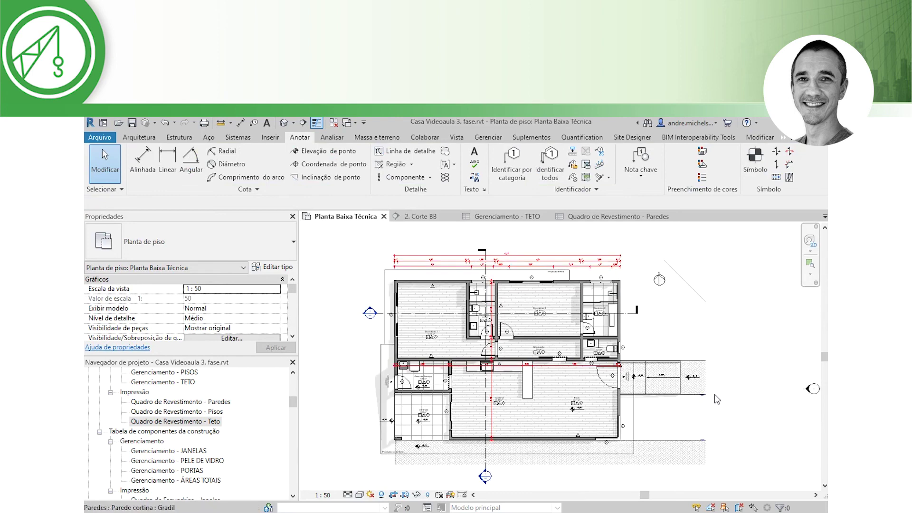